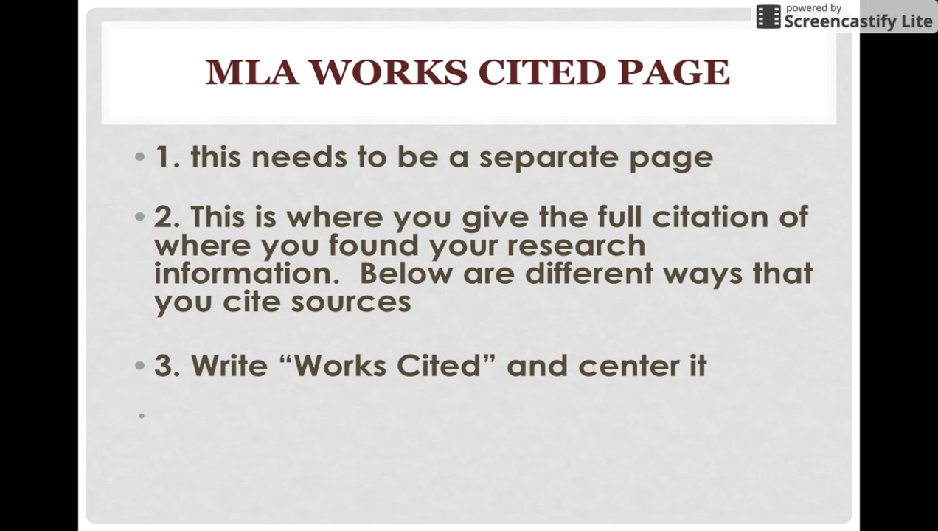
Switch to the Mi-Mike Research Paper document and insert an opening parenthesis after the quotation ending "experienced that kind of poverty."
{"action": "key", "text": "Escape"}
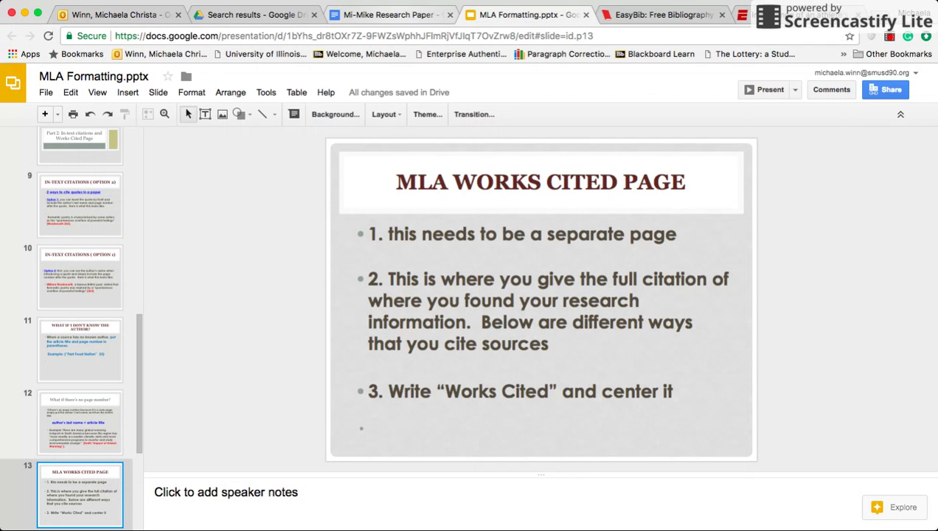
{"action": "key", "text": "ctrl+shift+Tab"}
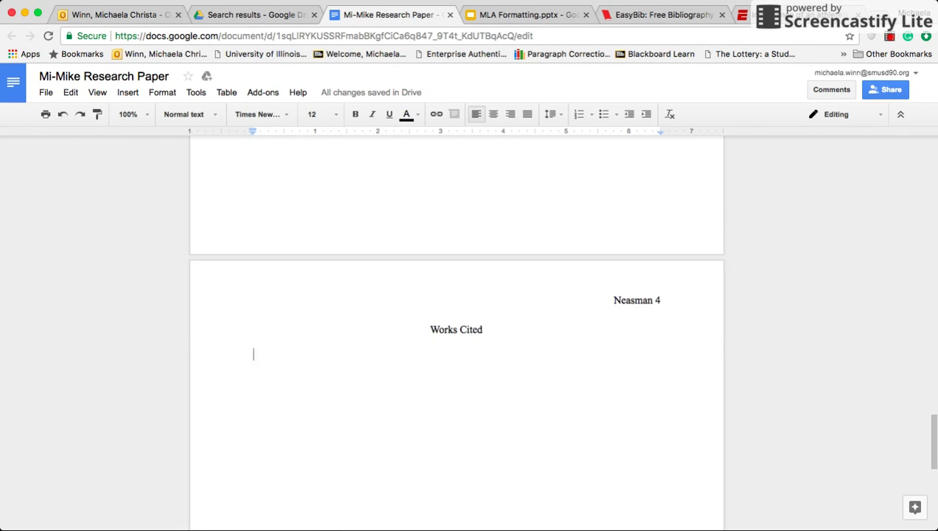
{"action": "scroll", "coordinate": [456, 332], "scroll_direction": "up", "scroll_amount": 20}
{"action": "scroll", "coordinate": [455, 332], "scroll_direction": "down", "scroll_amount": 5}
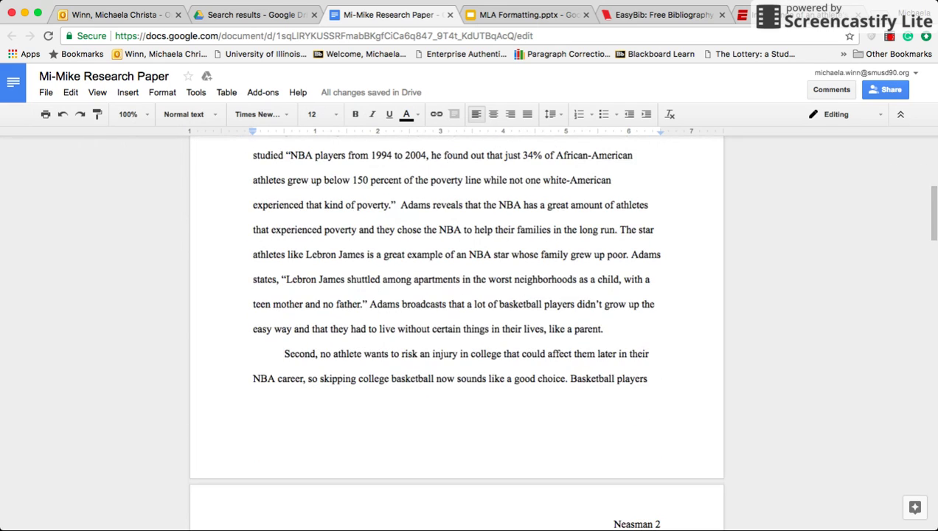
{"action": "scroll", "coordinate": [455, 332], "scroll_direction": "up", "scroll_amount": 1}
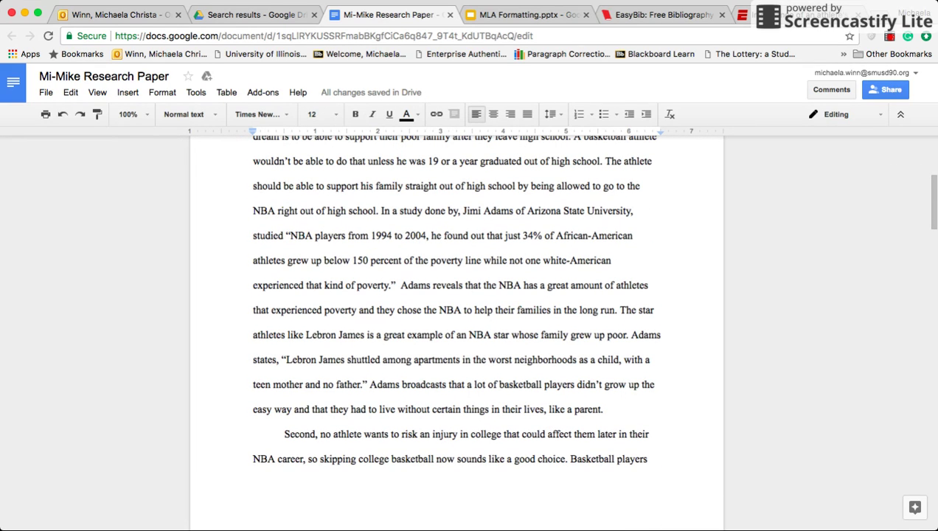
{"action": "scroll", "coordinate": [455, 298], "scroll_direction": "down", "scroll_amount": 1}
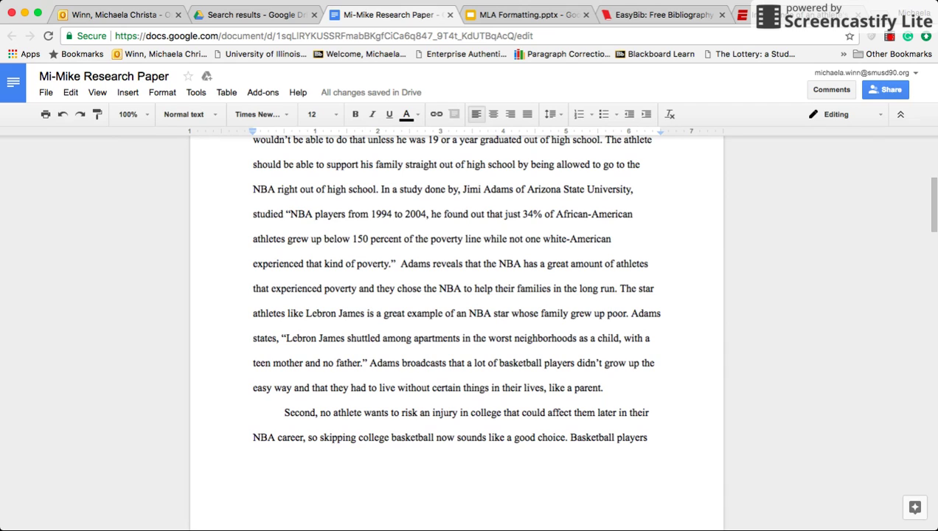
{"action": "left_click_drag", "start_coordinate": [287, 213], "coordinate": [397, 264]}
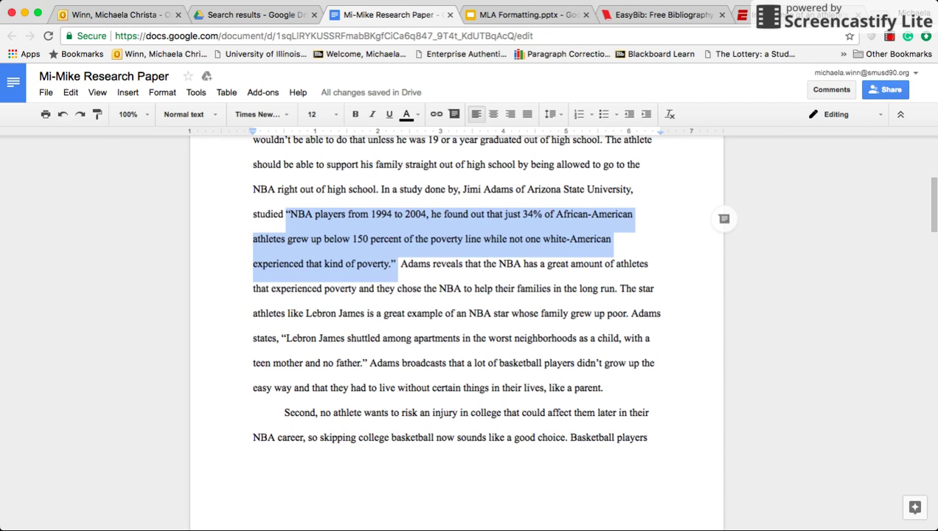
{"action": "left_click", "coordinate": [397, 264]}
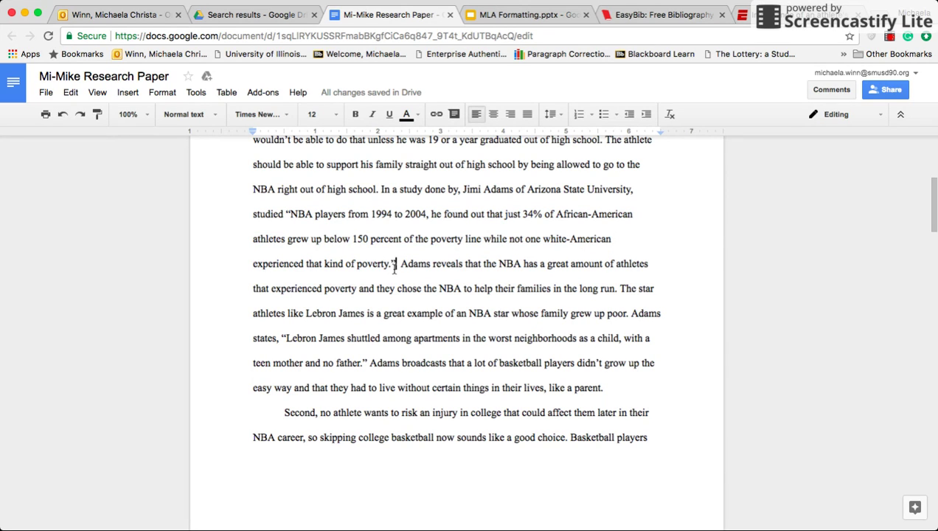
{"action": "type", "text": "("}
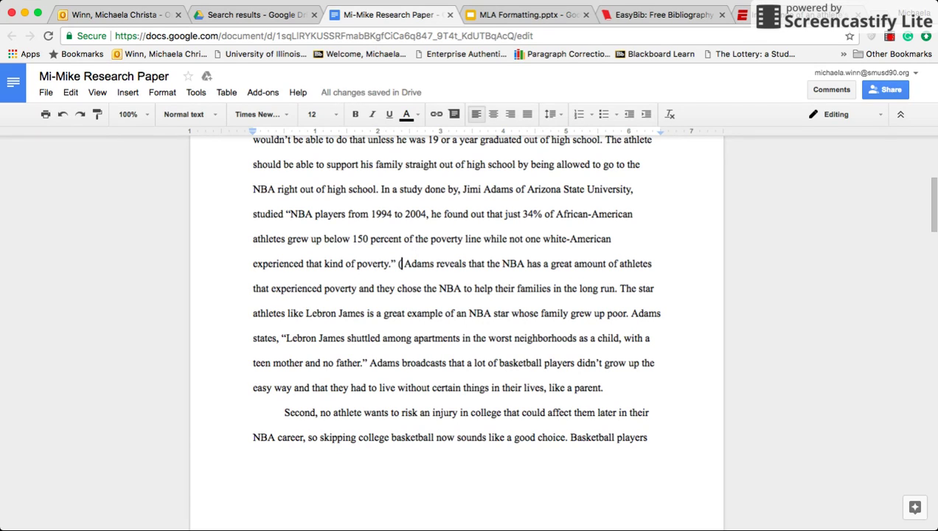
Check the quoted source's article title and author in the open ESPN article
{"action": "left_click_drag", "start_coordinate": [290, 214], "coordinate": [396, 264]}
{"action": "left_click", "coordinate": [397, 264]}
{"action": "left_click", "coordinate": [782, 14]}
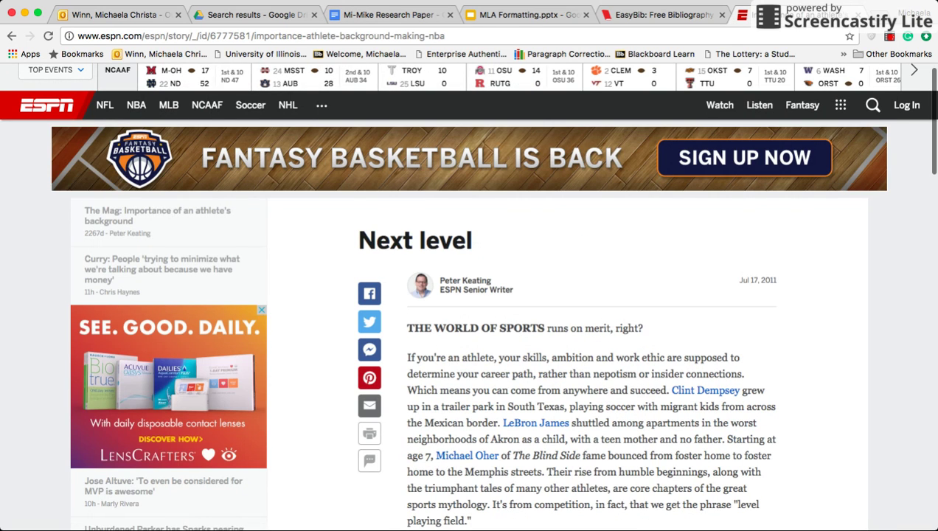
{"action": "left_click_drag", "start_coordinate": [358, 240], "coordinate": [472, 241]}
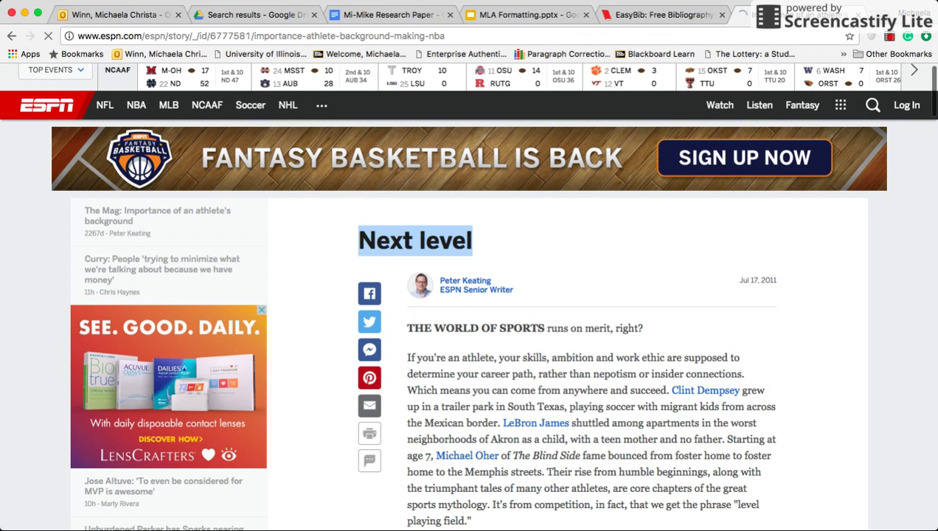
{"action": "left_click_drag", "start_coordinate": [408, 281], "coordinate": [513, 290]}
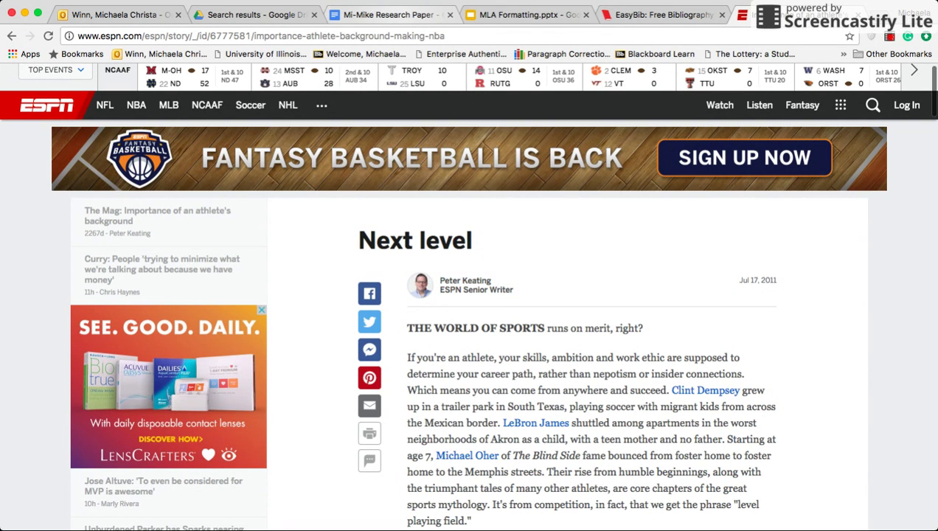
Complete the in-text citation in the research paper with the author's last name, "Next Level" in quotation marks, a closing parenthesis and a period
{"action": "left_click", "coordinate": [387, 15]}
{"action": "left_click", "coordinate": [400, 263]}
{"action": "type", "text": "("}
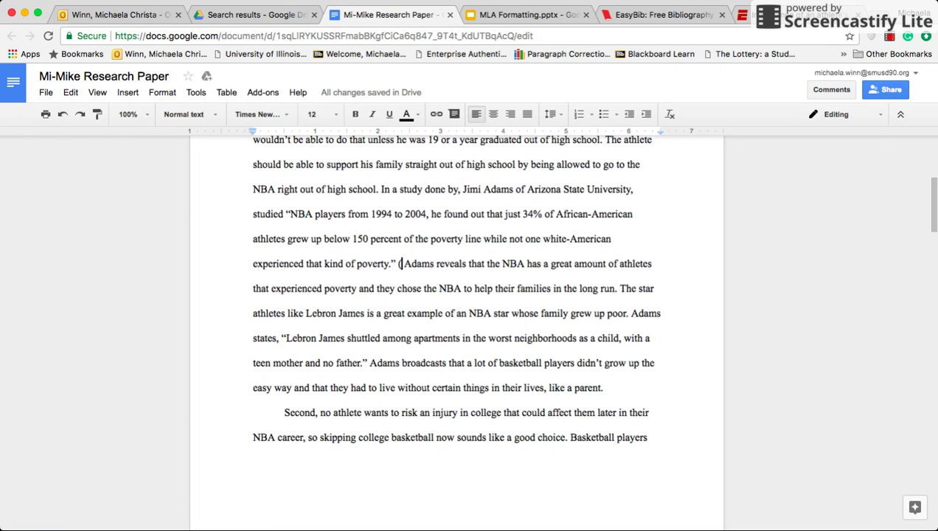
{"action": "type", "text": "Keating"}
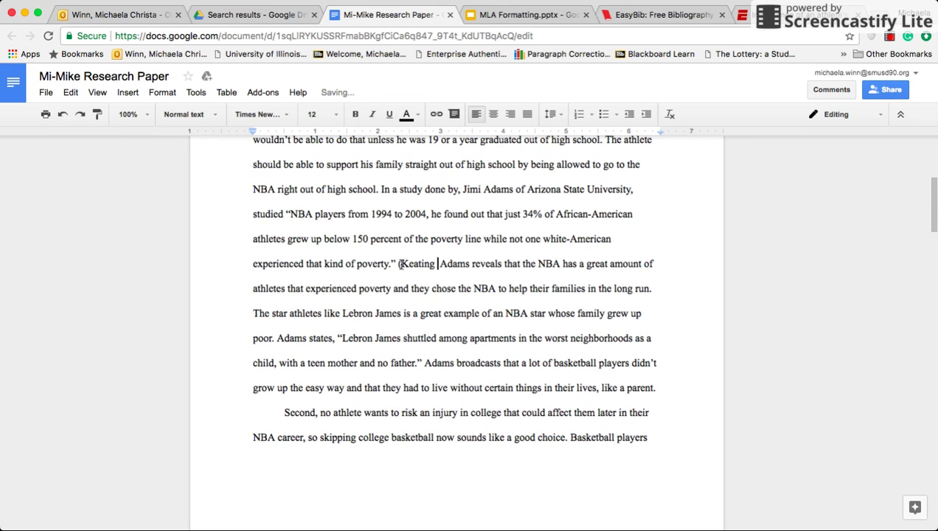
{"action": "type", "text": " \""}
{"action": "key", "text": "BackSpace"}
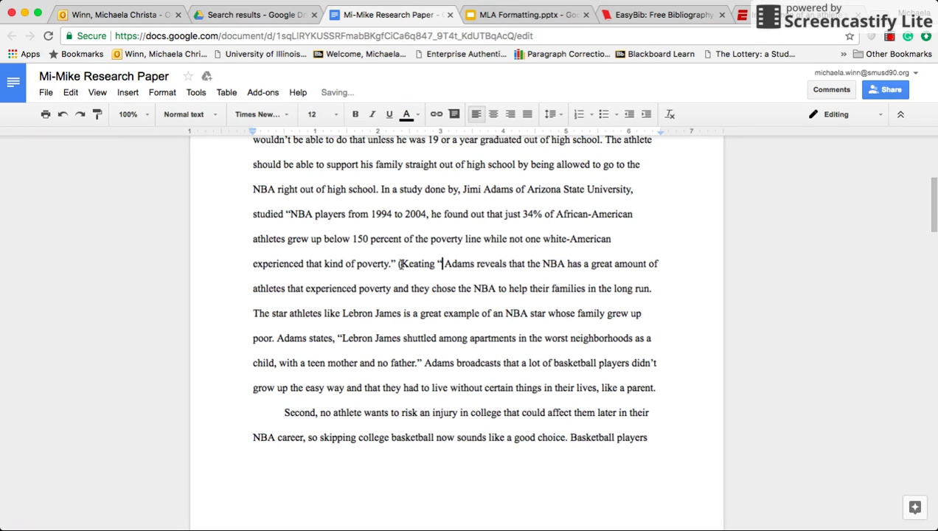
{"action": "type", "text": "\"Next Level\""}
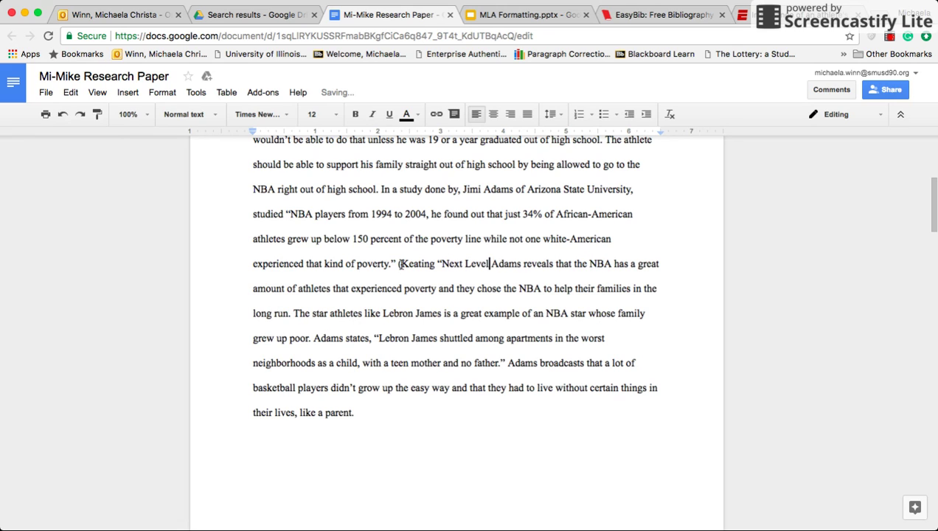
{"action": "type", "text": "("}
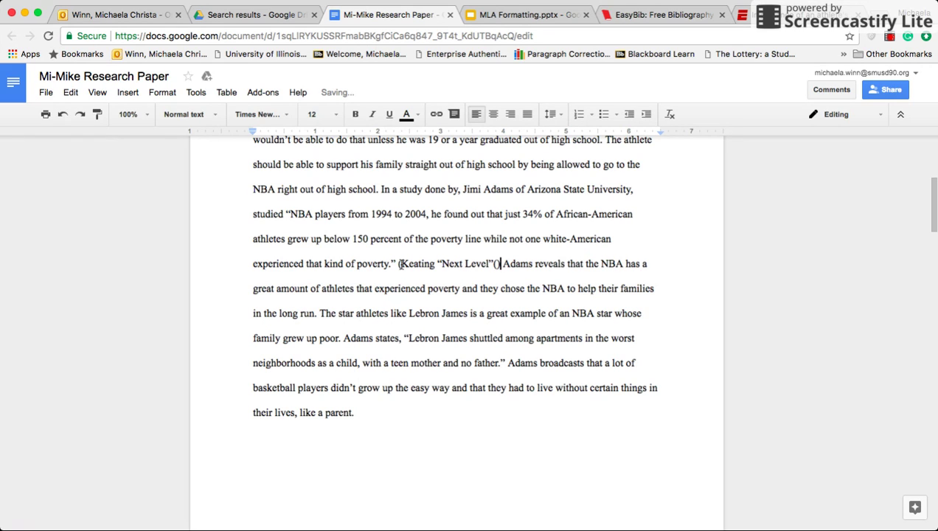
{"action": "key", "text": "BackSpace"}
{"action": "type", "text": ")"}
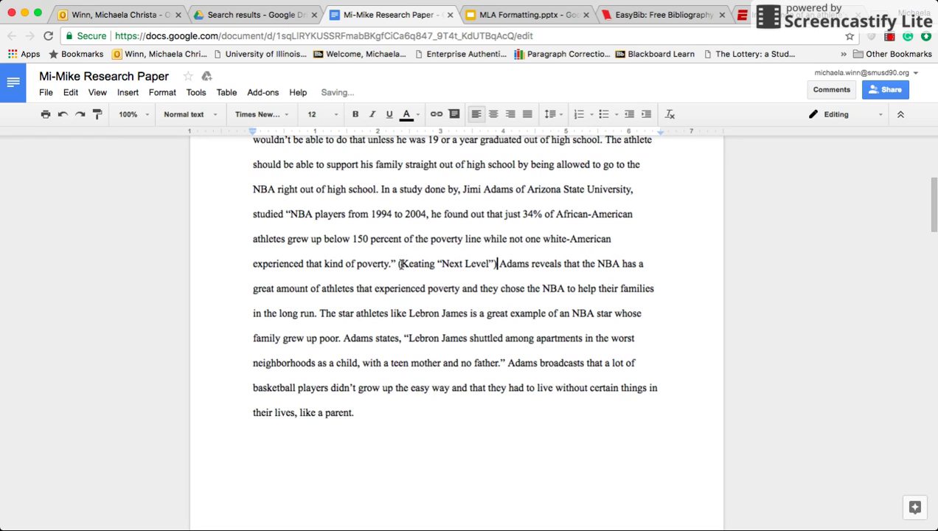
{"action": "type", "text": "."}
Delete the period before the closing quotation mark after "kind of poverty"
{"action": "left_click", "coordinate": [391, 264]}
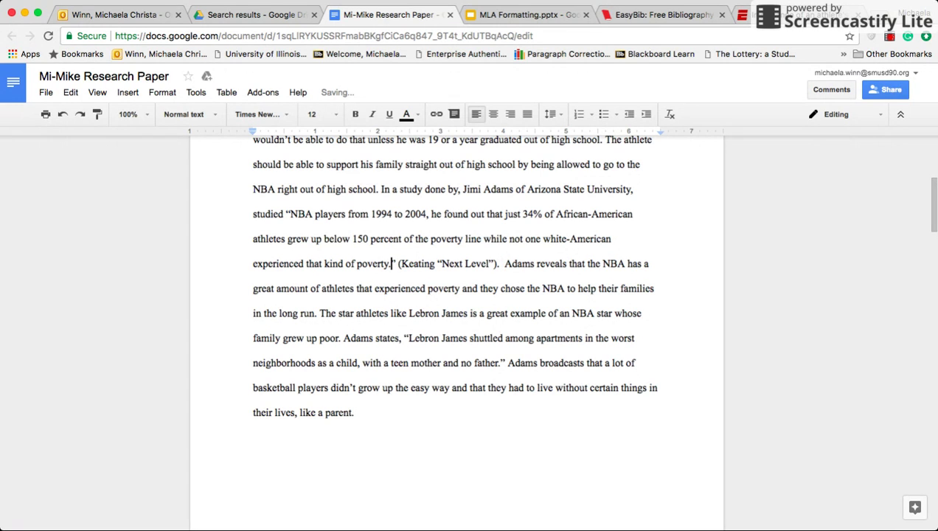
{"action": "key", "text": "BackSpace"}
{"action": "type", "text": "\""}
{"action": "left_click", "coordinate": [487, 263]}
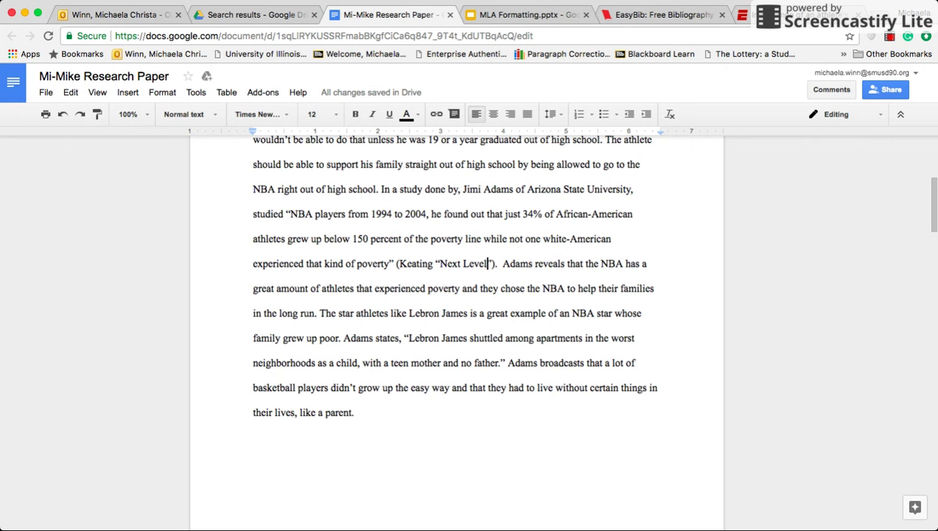
Review the sample Works Cited page and the citation website links in the MLA Formatting presentation
{"action": "scroll", "coordinate": [486, 263], "scroll_direction": "down", "scroll_amount": 1}
{"action": "left_click", "coordinate": [527, 15]}
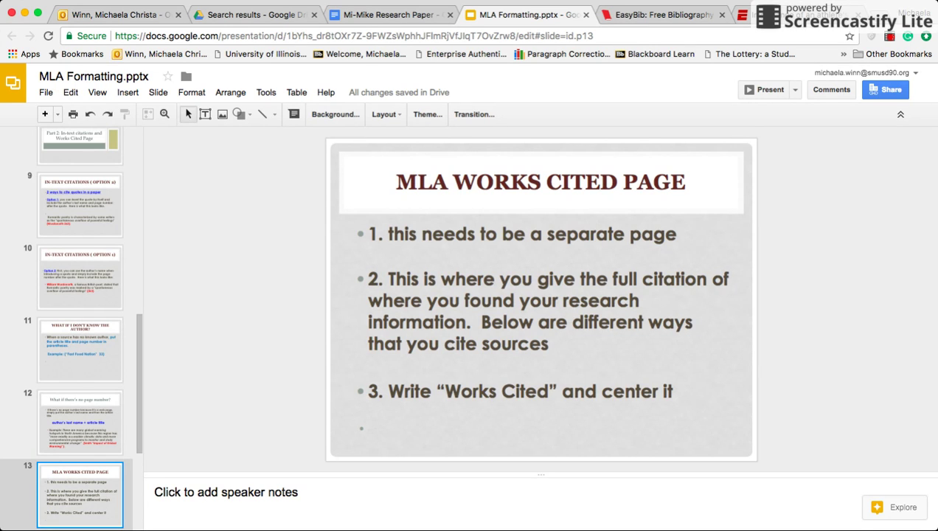
{"action": "key", "text": "Down"}
{"action": "key", "text": "Up"}
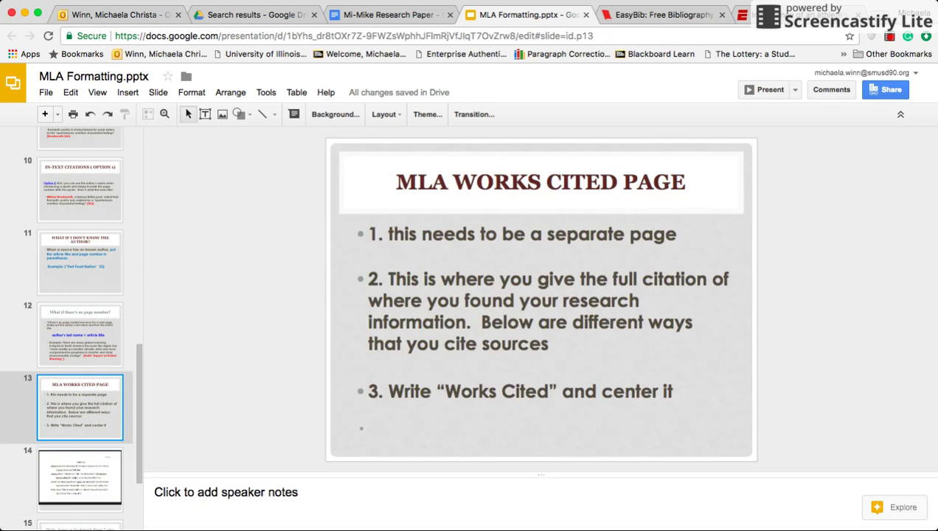
{"action": "key", "text": "Down"}
{"action": "key", "text": "super+Return"}
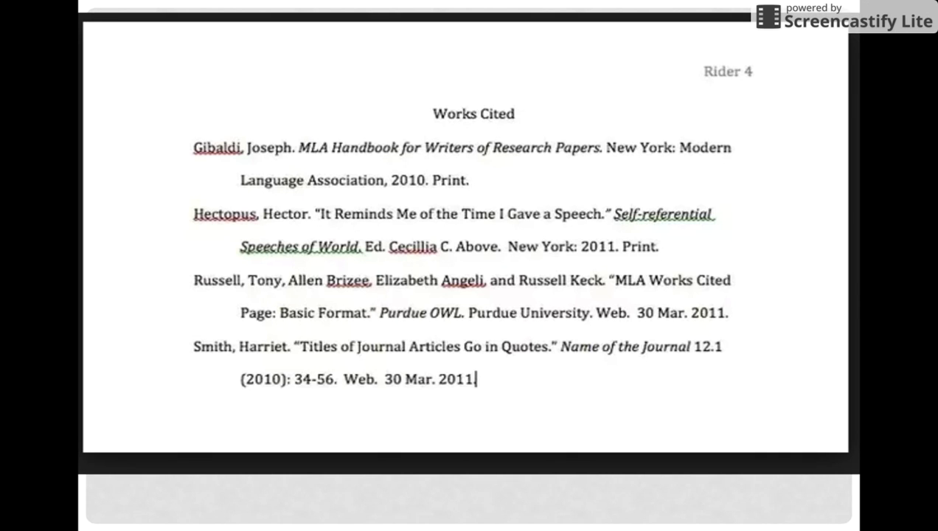
{"action": "key", "text": "Escape"}
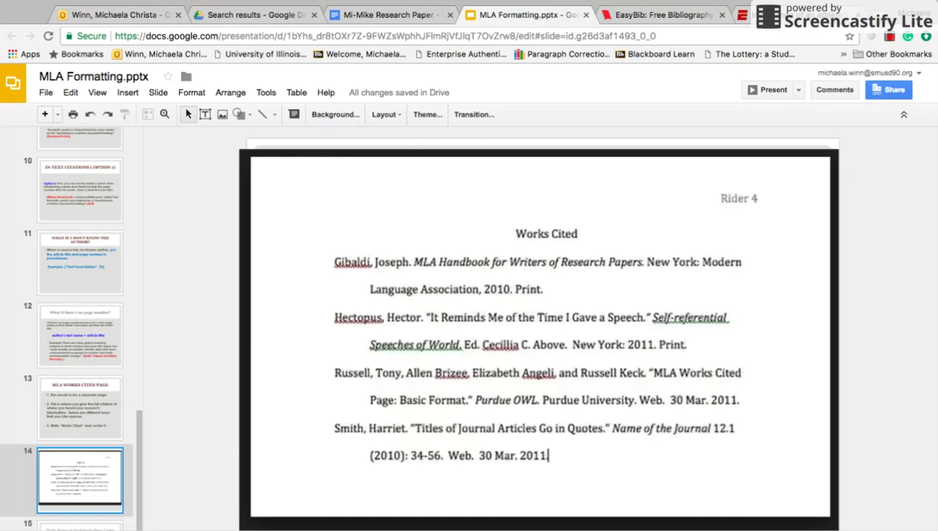
{"action": "key", "text": "Down"}
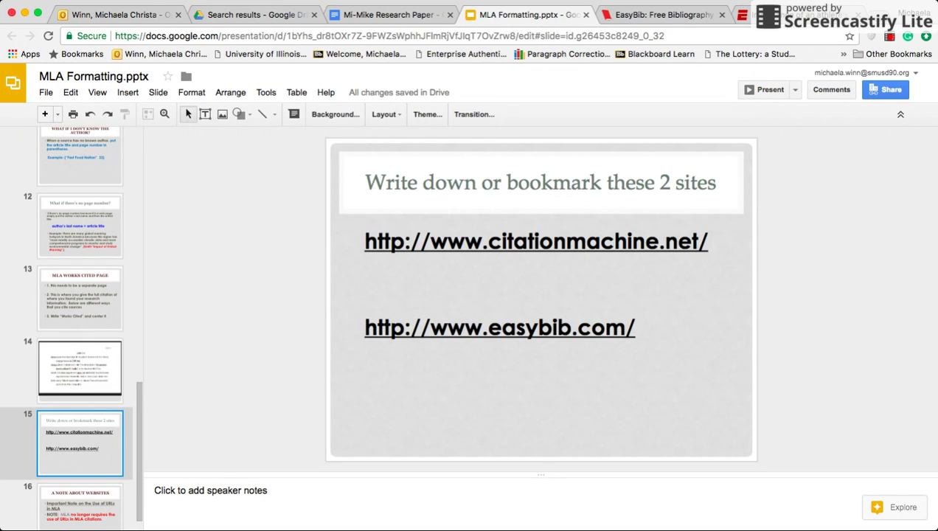
Copy the ESPN article's web address and submit it to EasyBib as an MLA8 website source
{"action": "left_click", "coordinate": [661, 15]}
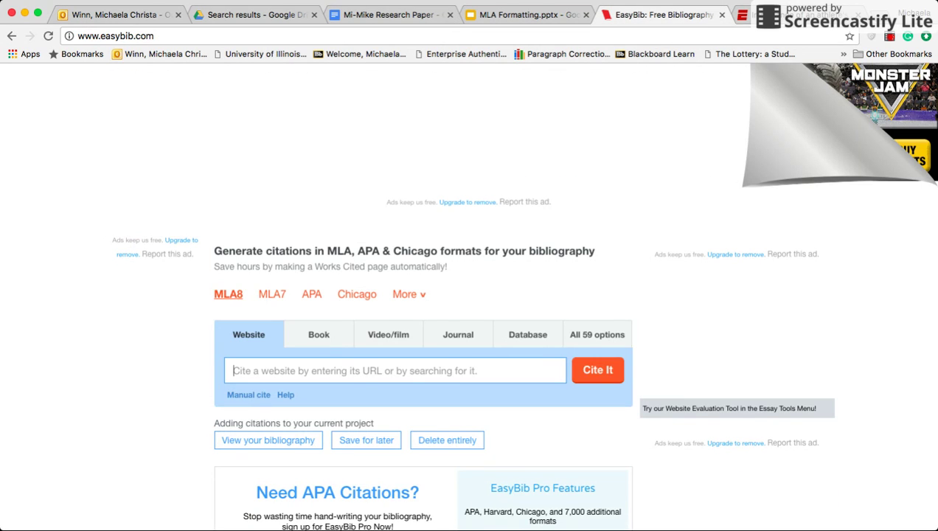
{"action": "scroll", "coordinate": [469, 295], "scroll_direction": "down", "scroll_amount": 3}
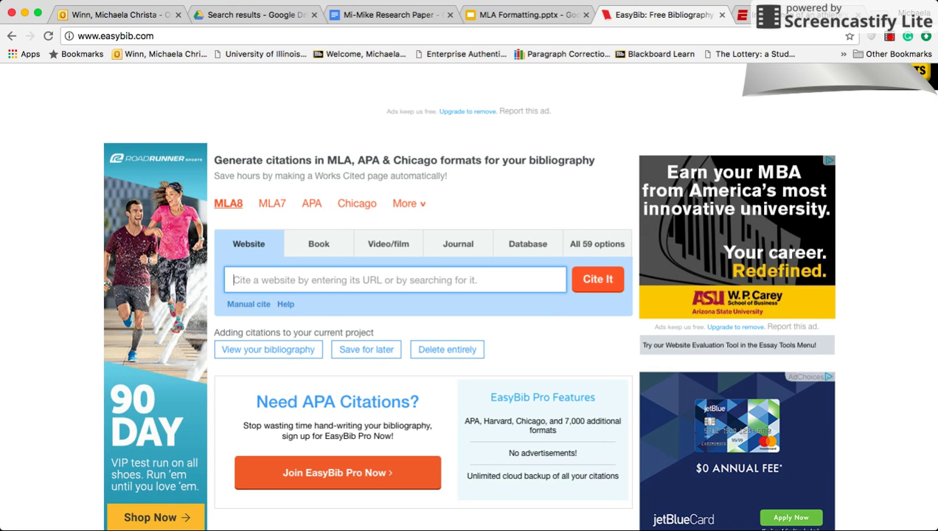
{"action": "left_click", "coordinate": [743, 15]}
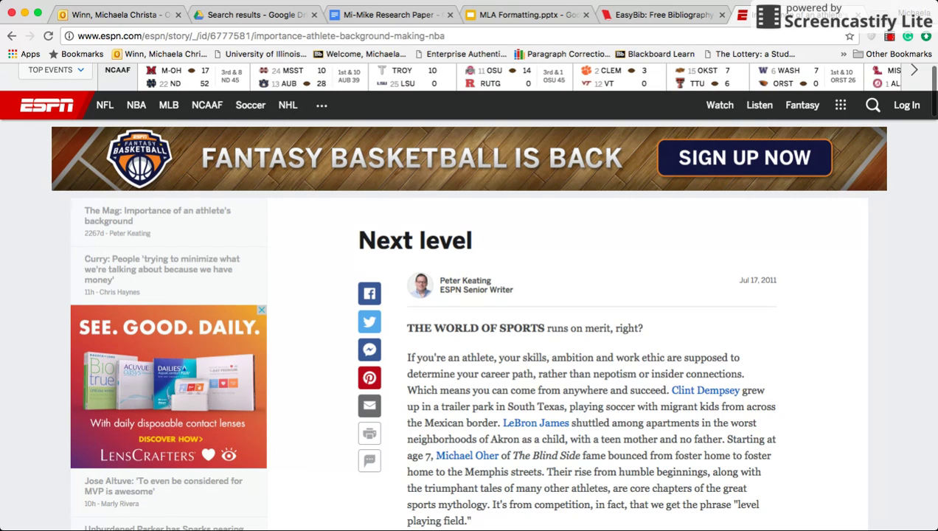
{"action": "key", "text": "super+l"}
{"action": "key", "text": "super+c"}
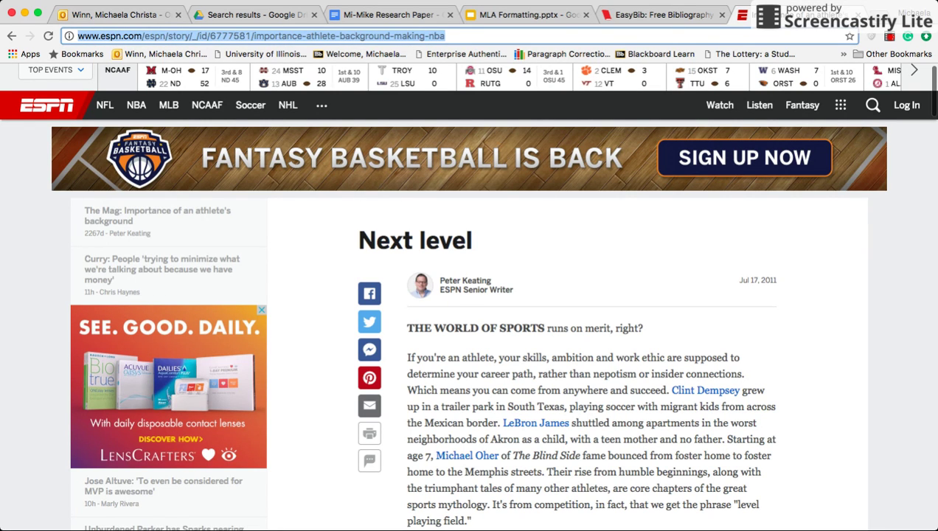
{"action": "key", "text": "ctrl+shift+Tab"}
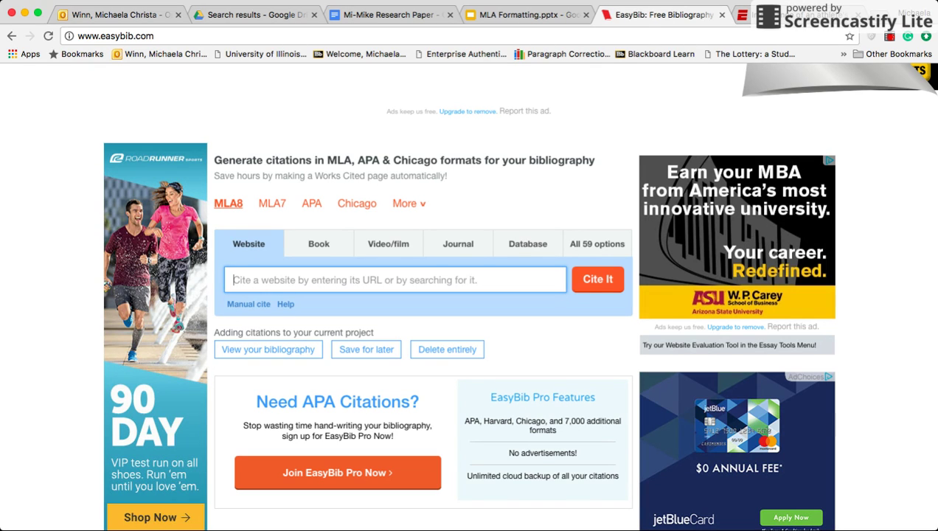
{"action": "key", "text": "super+v"}
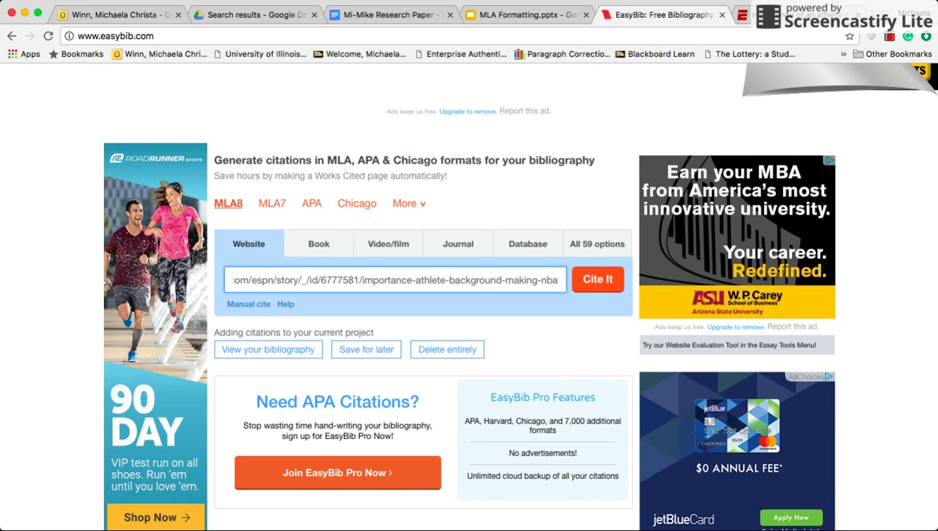
{"action": "key", "text": "Return"}
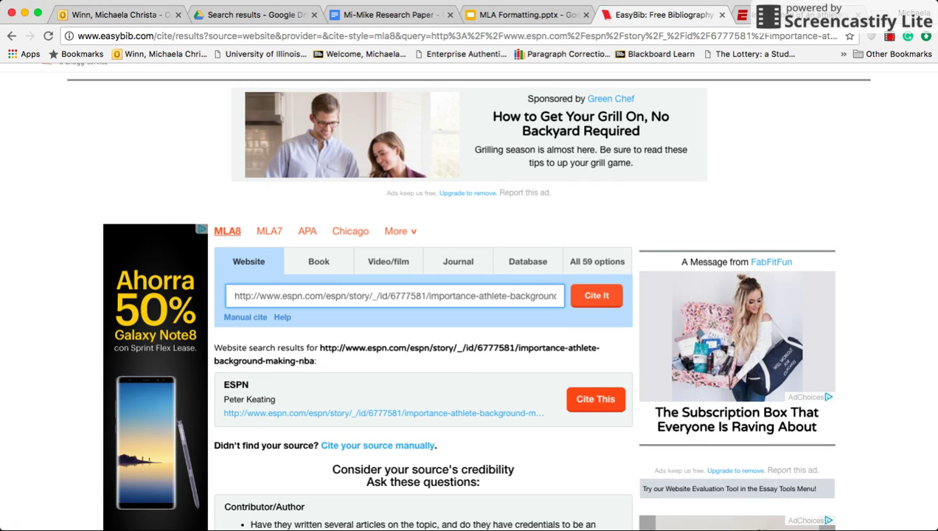
Choose the ESPN result for citation, review its author details, and continue to the final citation form
{"action": "left_click", "coordinate": [595, 399]}
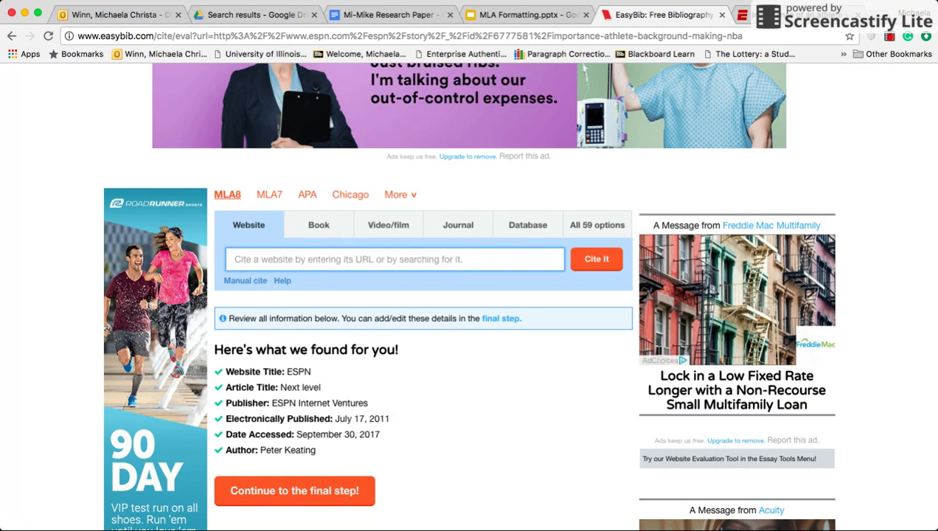
{"action": "scroll", "coordinate": [516, 295], "scroll_direction": "down", "scroll_amount": 1}
{"action": "left_click_drag", "start_coordinate": [319, 415], "coordinate": [254, 415]}
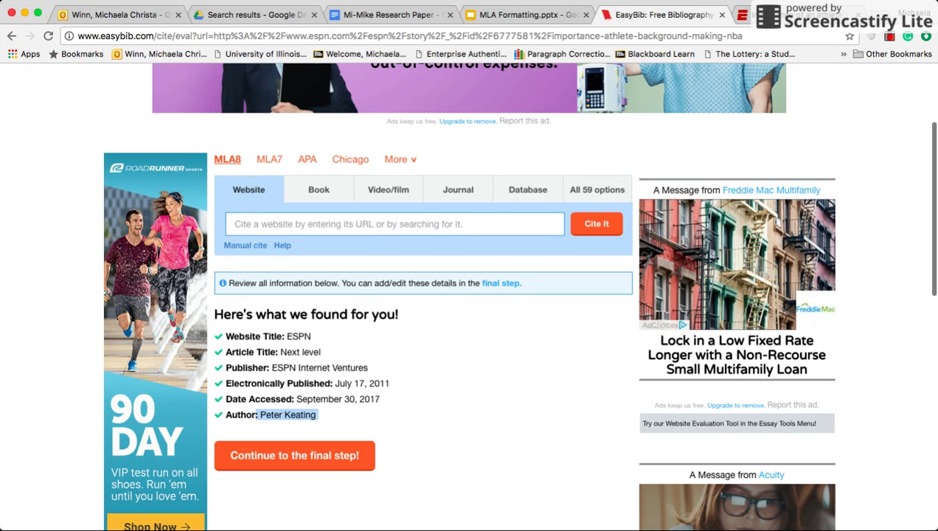
{"action": "left_click", "coordinate": [254, 415]}
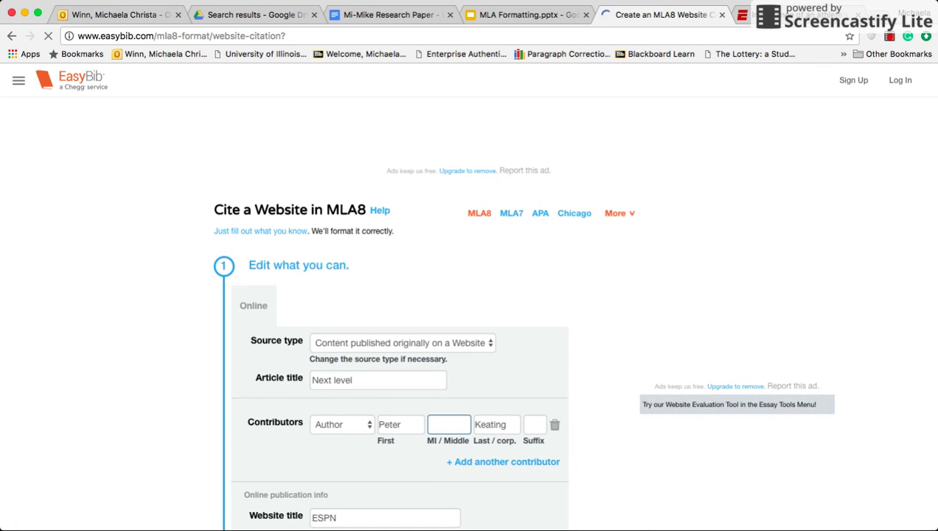
{"action": "scroll", "coordinate": [469, 295], "scroll_direction": "down", "scroll_amount": 4}
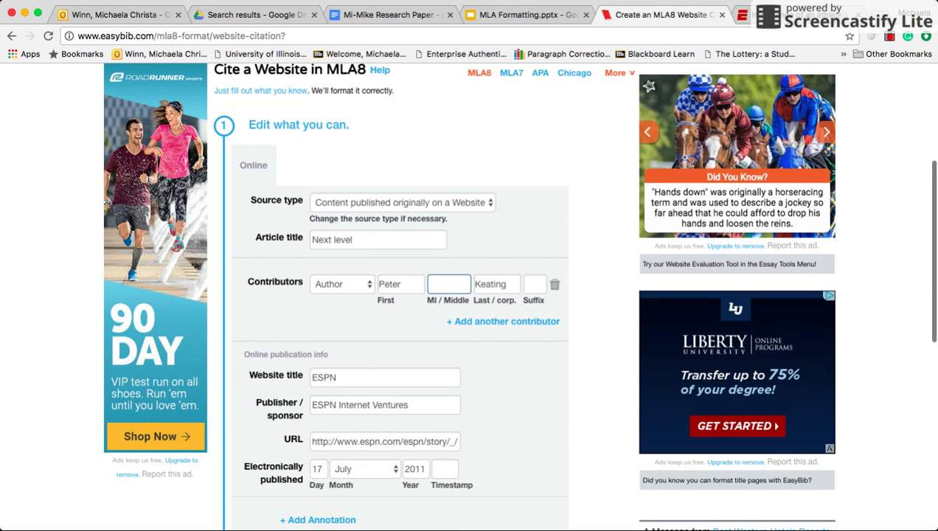
Check the author and publication details in the website citation form and create the MLA8 citation
{"action": "left_click", "coordinate": [400, 284]}
{"action": "left_click", "coordinate": [506, 284]}
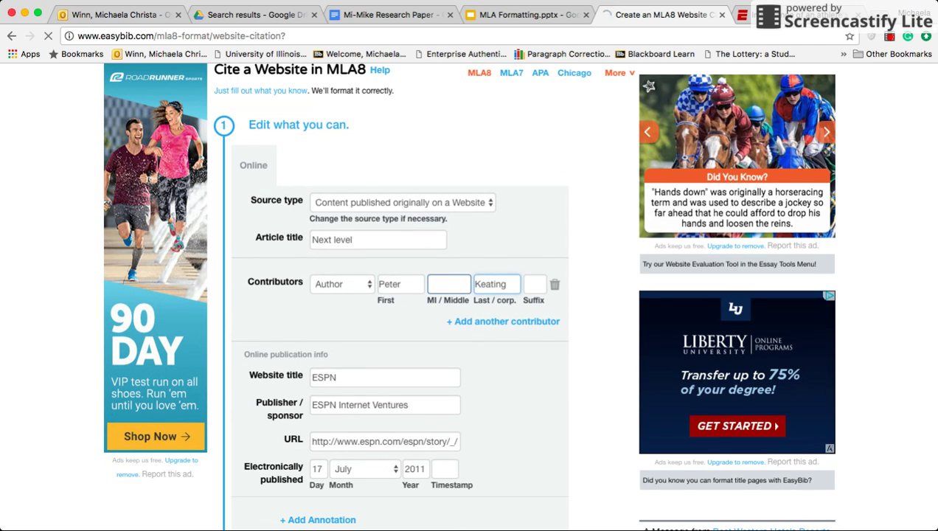
{"action": "scroll", "coordinate": [469, 295], "scroll_direction": "down", "scroll_amount": 3}
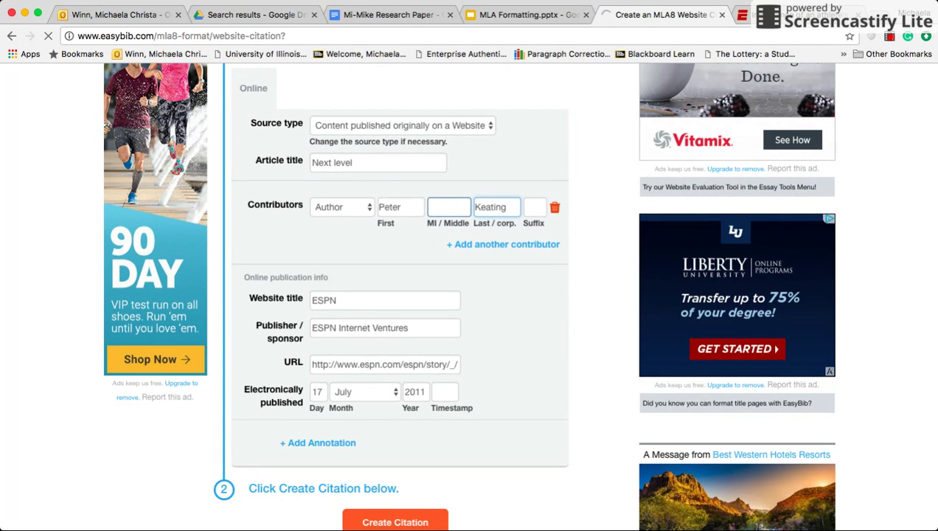
{"action": "scroll", "coordinate": [470, 295], "scroll_direction": "down", "scroll_amount": 2}
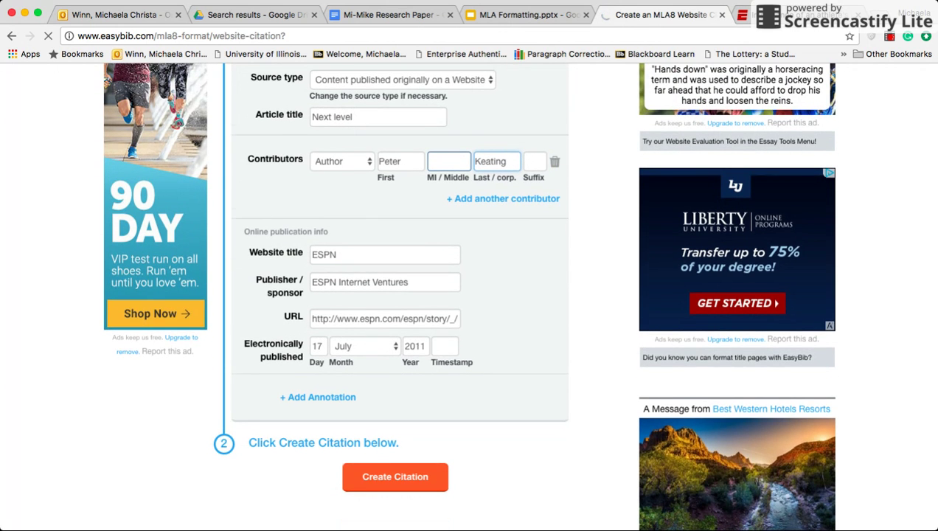
{"action": "scroll", "coordinate": [469, 295], "scroll_direction": "down", "scroll_amount": 3}
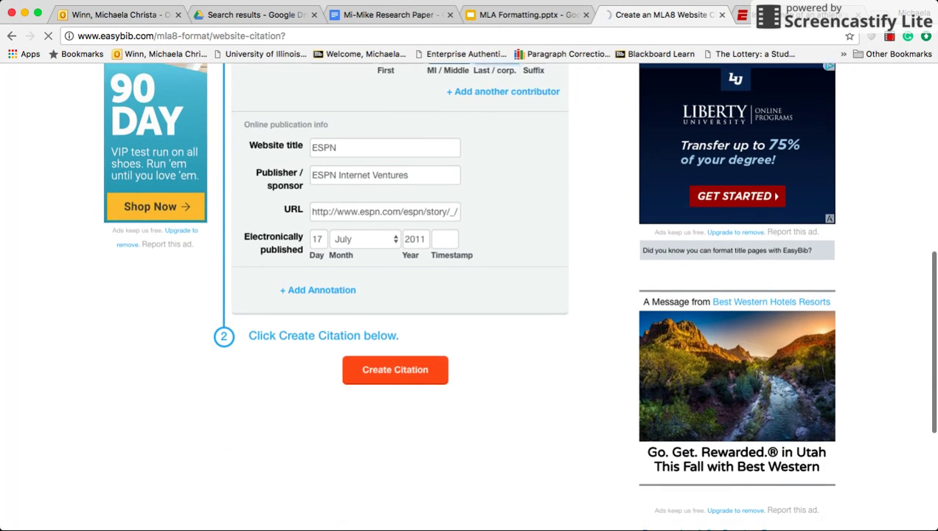
{"action": "scroll", "coordinate": [469, 295], "scroll_direction": "down", "scroll_amount": 1}
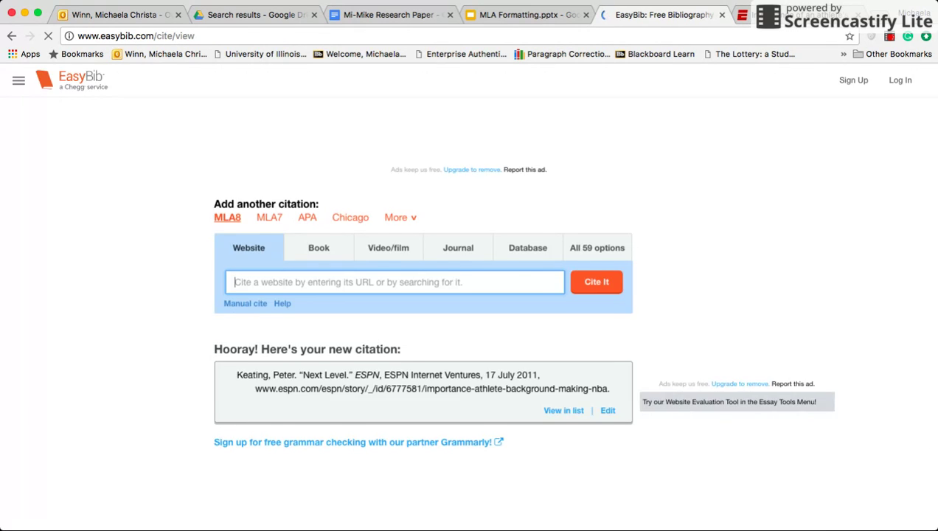
Copy the full generated citation and switch to the Mi-Mike Research Paper document in Google Docs
{"action": "scroll", "coordinate": [469, 296], "scroll_direction": "down", "scroll_amount": 1}
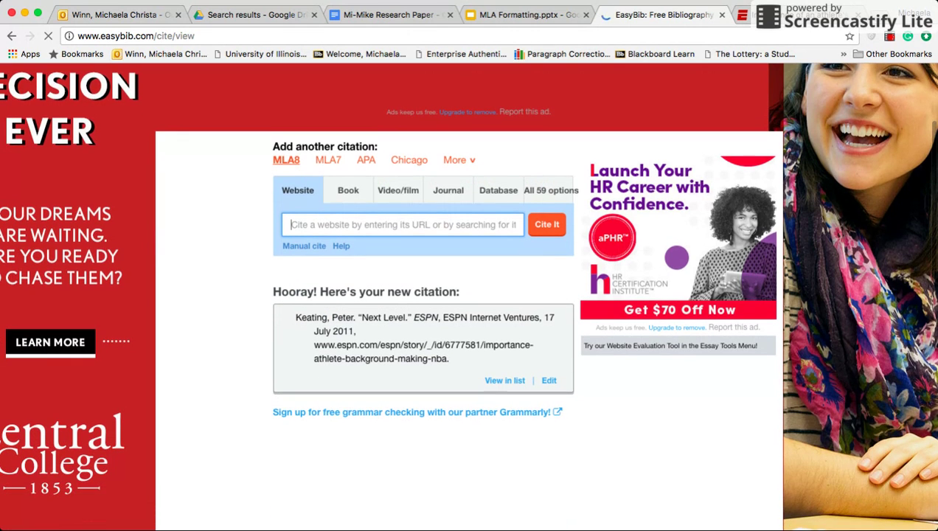
{"action": "left_click_drag", "start_coordinate": [296, 318], "coordinate": [417, 345]}
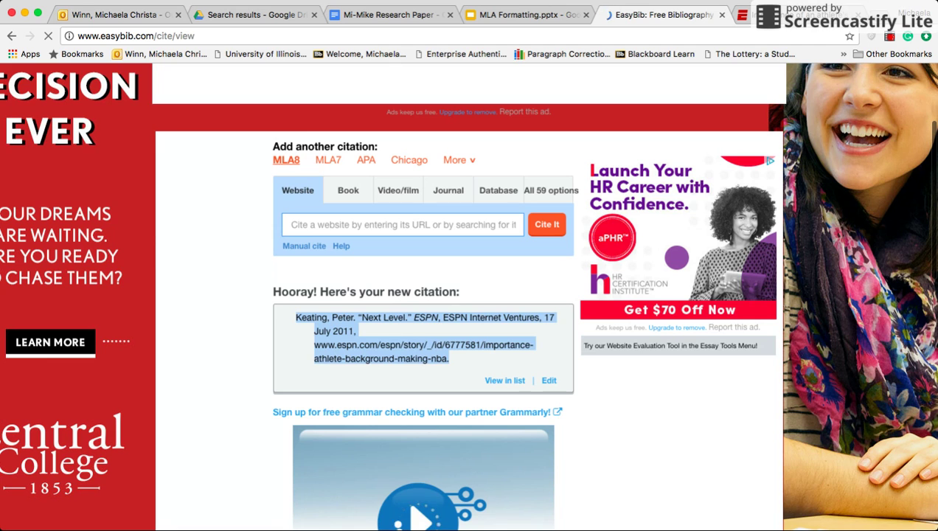
{"action": "key", "text": "super+3"}
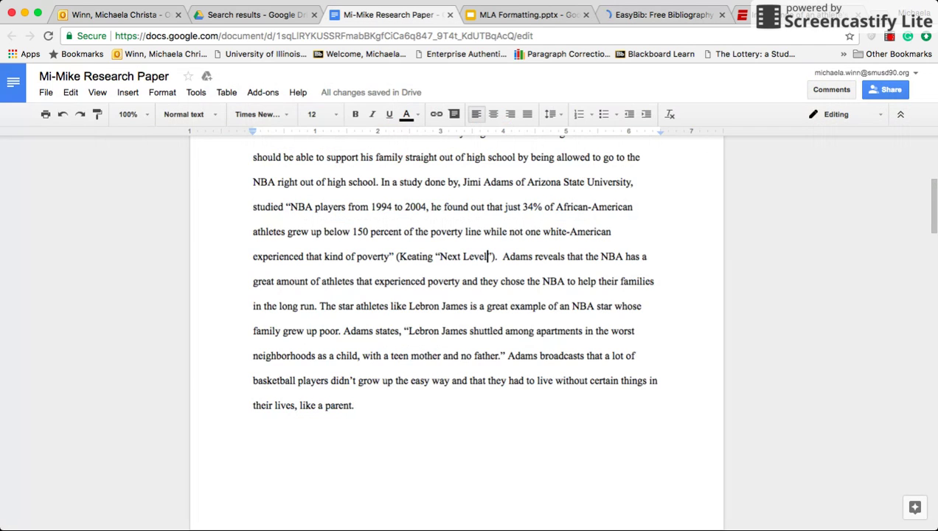
Delete the blank lines above the Works Cited heading on page 4
{"action": "scroll", "coordinate": [457, 332], "scroll_direction": "down", "scroll_amount": 20}
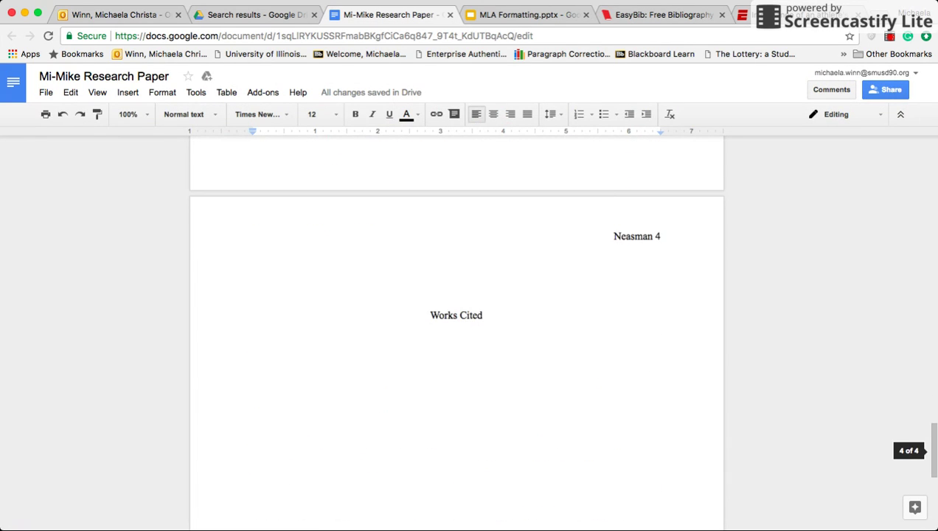
{"action": "scroll", "coordinate": [407, 250], "scroll_direction": "up", "scroll_amount": 1}
{"action": "left_click", "coordinate": [429, 266]}
{"action": "left_click", "coordinate": [407, 250]}
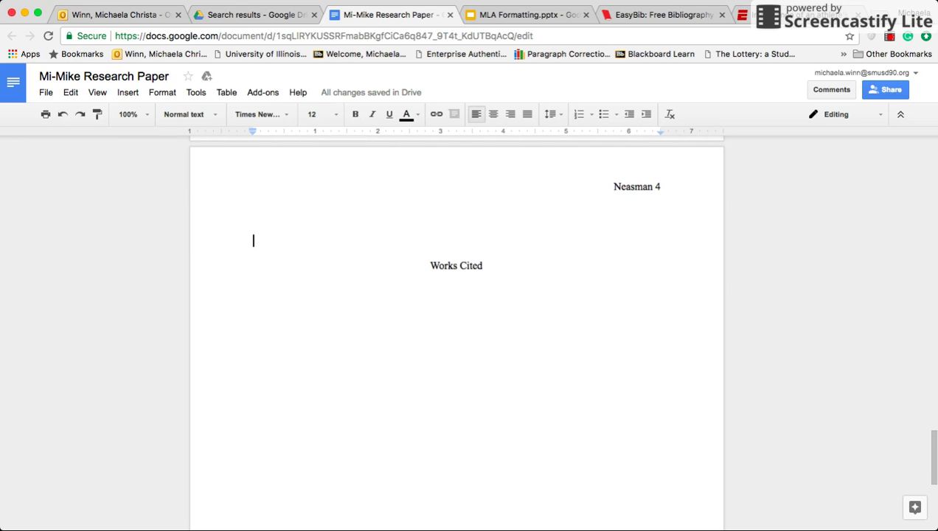
{"action": "key", "text": "BackSpace"}
{"action": "key", "text": "BackSpace"}
Remove the blank line beneath the Works Cited heading and paste the copied ESPN citation there
{"action": "left_click", "coordinate": [252, 404]}
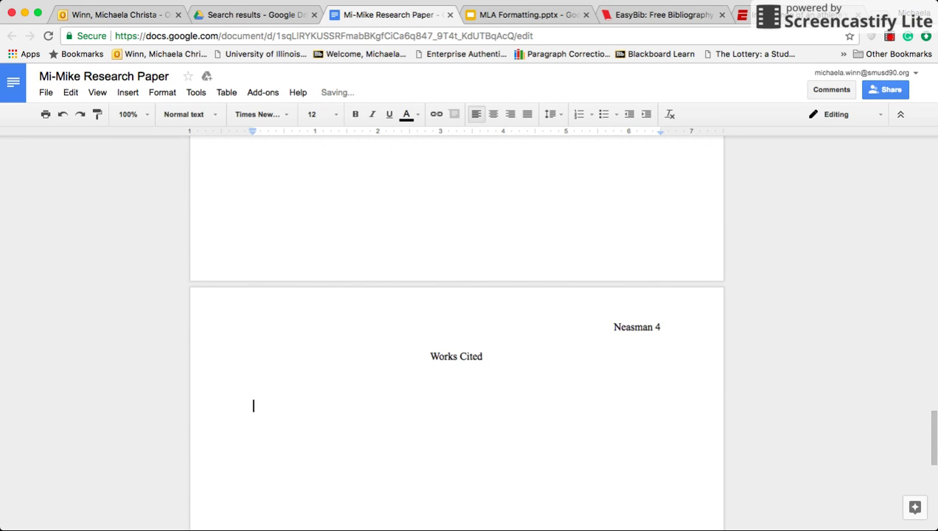
{"action": "key", "text": "BackSpace"}
{"action": "type", "text": "Keating, Peter. \"Next Level.\" ESPN, ESPN Internet Ventures, 17 July 2011, www.espn.com/espn/story/_/id/6777581/importance-athlete-background-making-nba."}
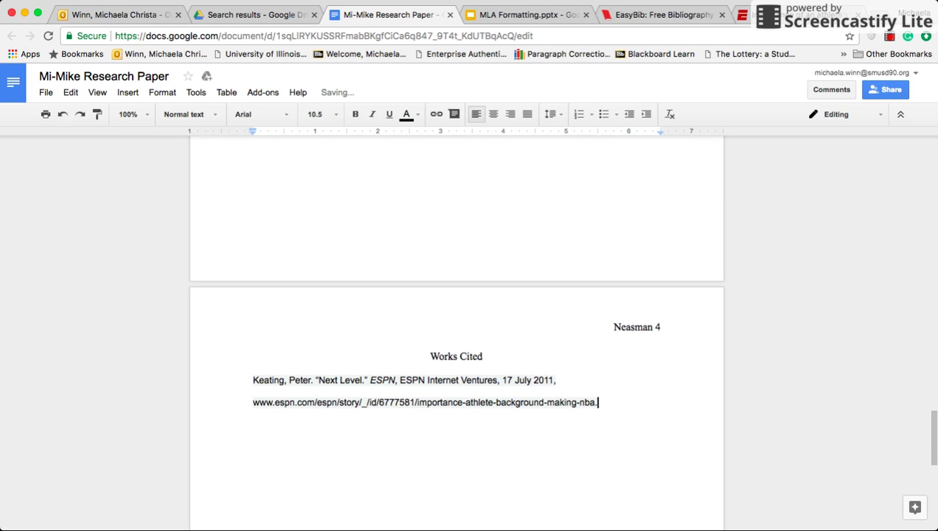
Remove the highlight color from the pasted ESPN citation by setting it to None
{"action": "left_click_drag", "start_coordinate": [598, 403], "coordinate": [253, 380]}
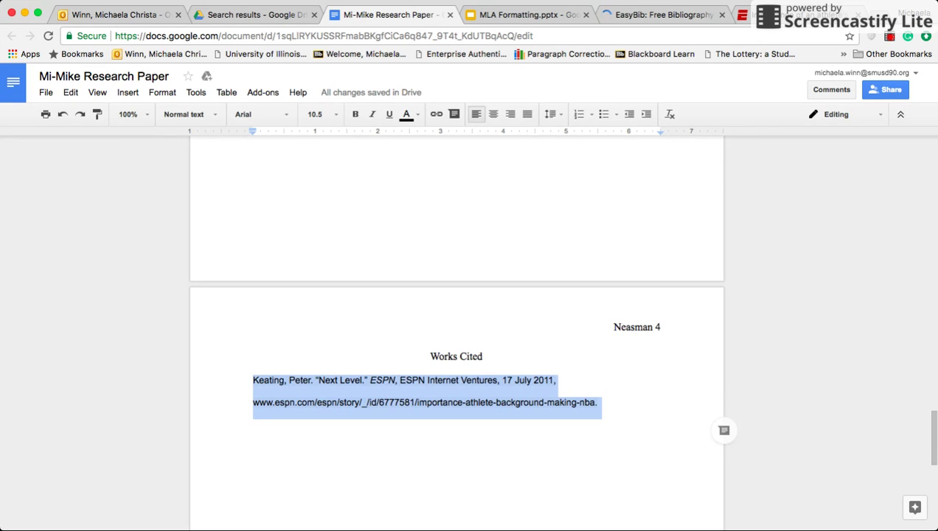
{"action": "left_click", "coordinate": [410, 114]}
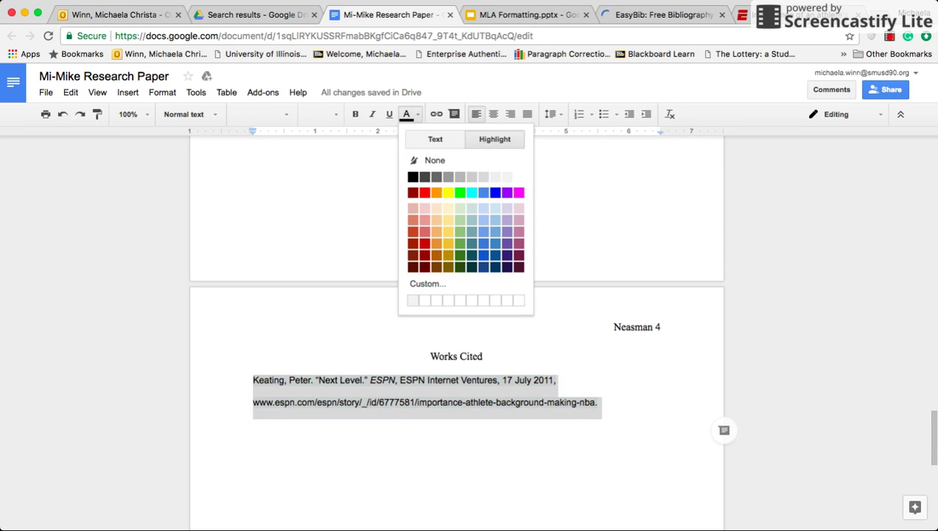
{"action": "key", "text": "Escape"}
{"action": "key", "text": "Down"}
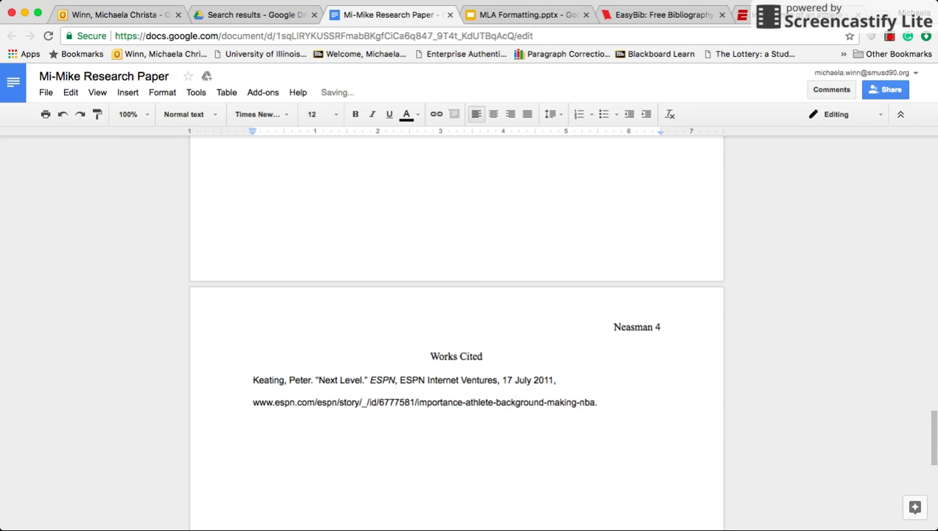
Set the whole ESPN citation to Times New Roman at size 12
{"action": "left_click_drag", "start_coordinate": [253, 425], "coordinate": [253, 380]}
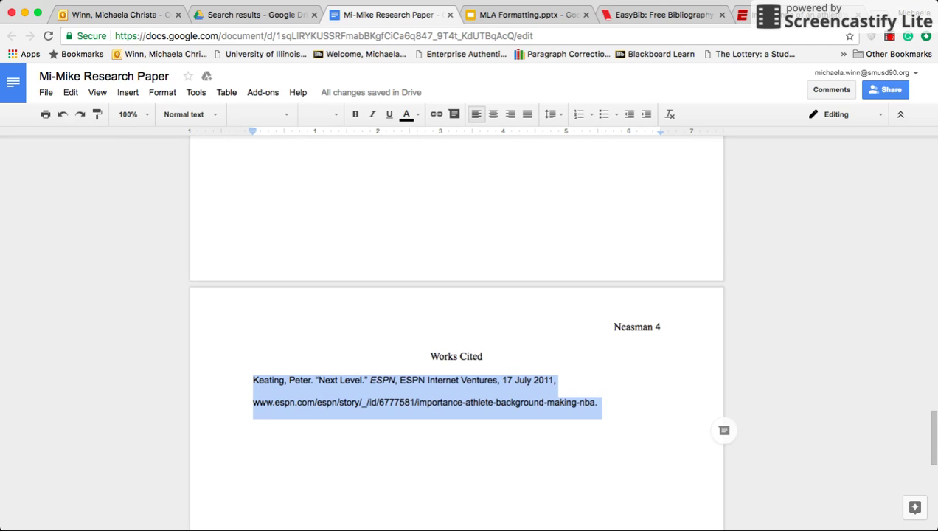
{"action": "left_click", "coordinate": [261, 115]}
{"action": "left_click", "coordinate": [281, 137]}
{"action": "left_click", "coordinate": [325, 114]}
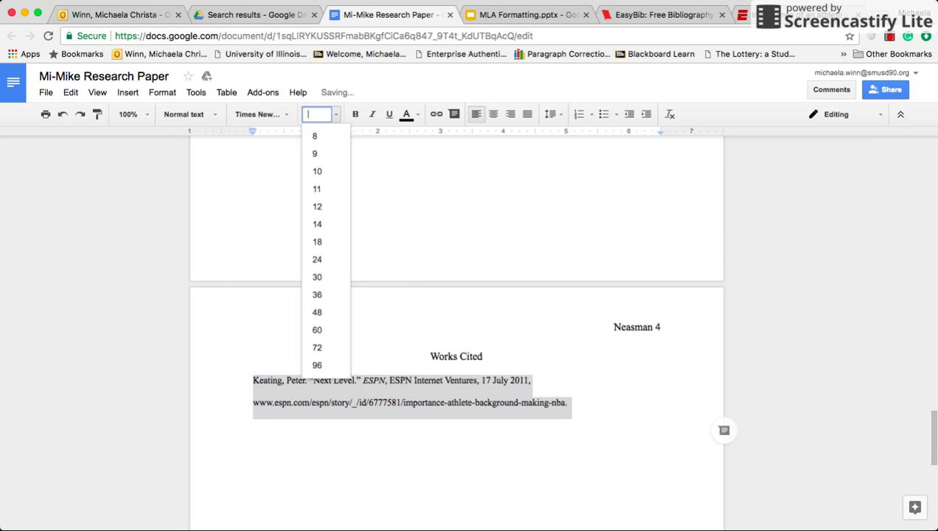
{"action": "left_click", "coordinate": [317, 206]}
{"action": "key", "text": "Down"}
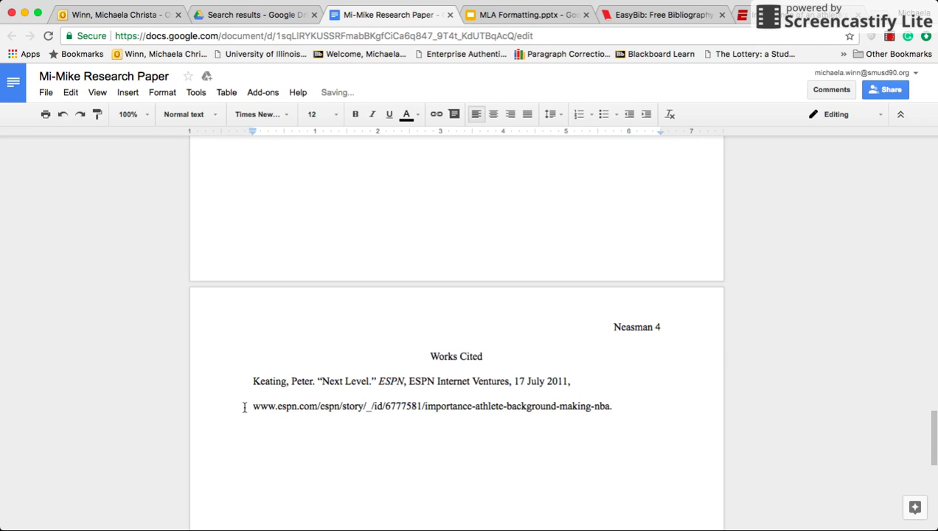
Indent the citation's web address line and start new lines below it, keeping the address as plain text
{"action": "key", "text": "Tab"}
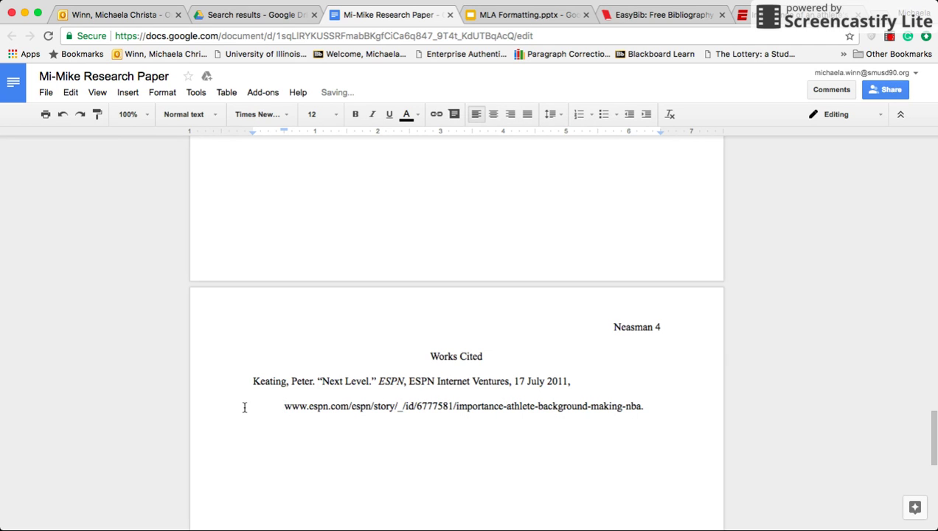
{"action": "left_click", "coordinate": [646, 411]}
{"action": "key", "text": "Return"}
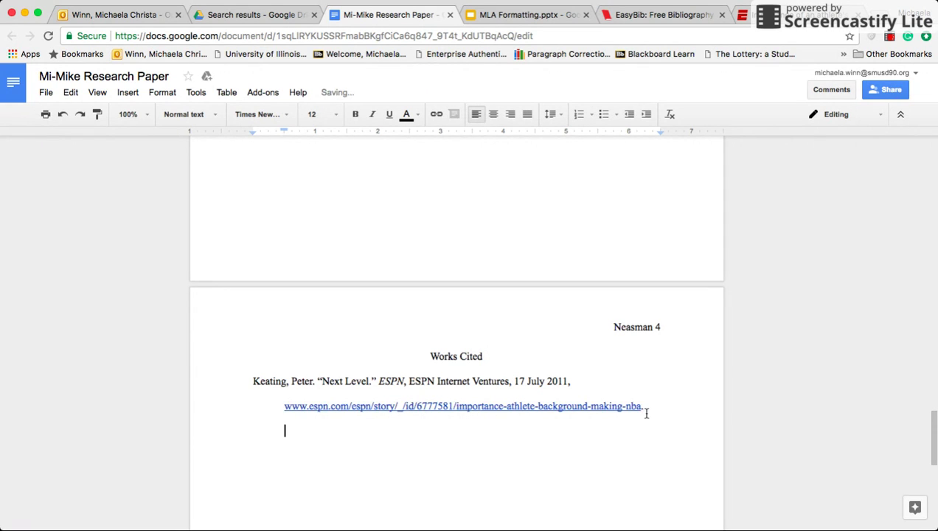
{"action": "key", "text": "ctrl+z"}
{"action": "key", "text": "Return"}
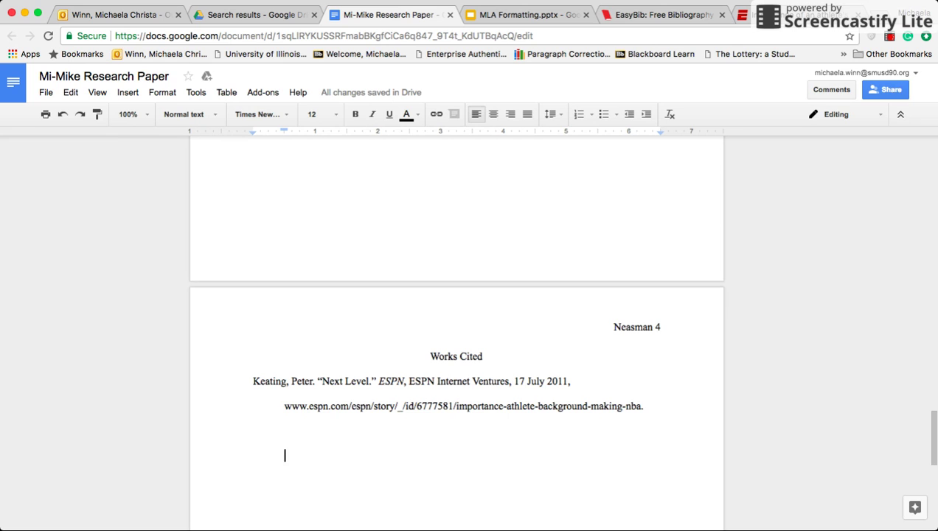
Find the body paragraph's Shot Maker Academy quotation beginning "The style of basketball has" and select it through "become popular."
{"action": "scroll", "coordinate": [457, 332], "scroll_direction": "up", "scroll_amount": 1}
{"action": "scroll", "coordinate": [457, 332], "scroll_direction": "down", "scroll_amount": 2}
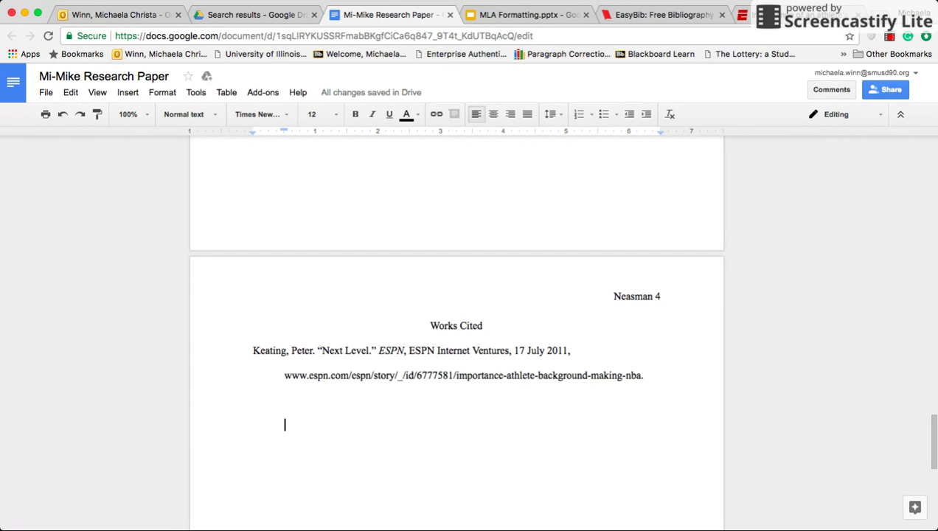
{"action": "scroll", "coordinate": [457, 332], "scroll_direction": "up", "scroll_amount": 5}
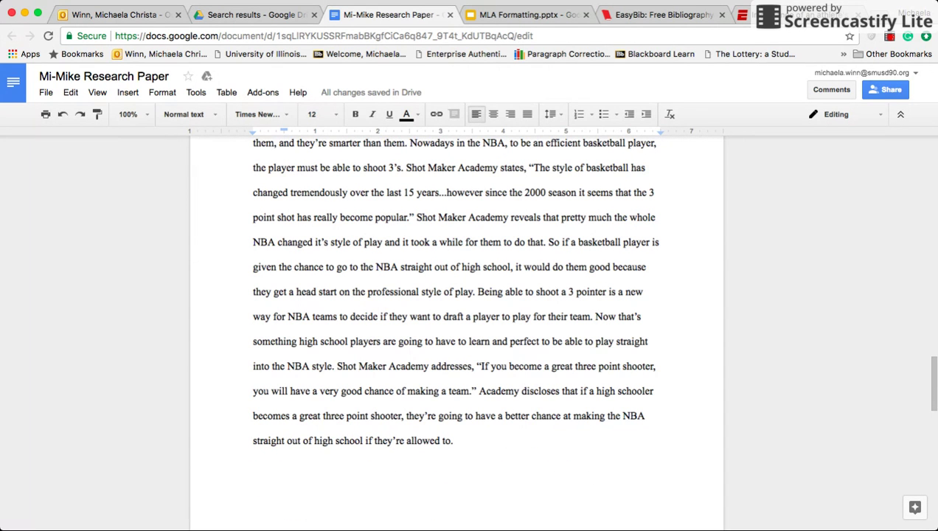
{"action": "left_click_drag", "start_coordinate": [415, 216], "coordinate": [529, 168]}
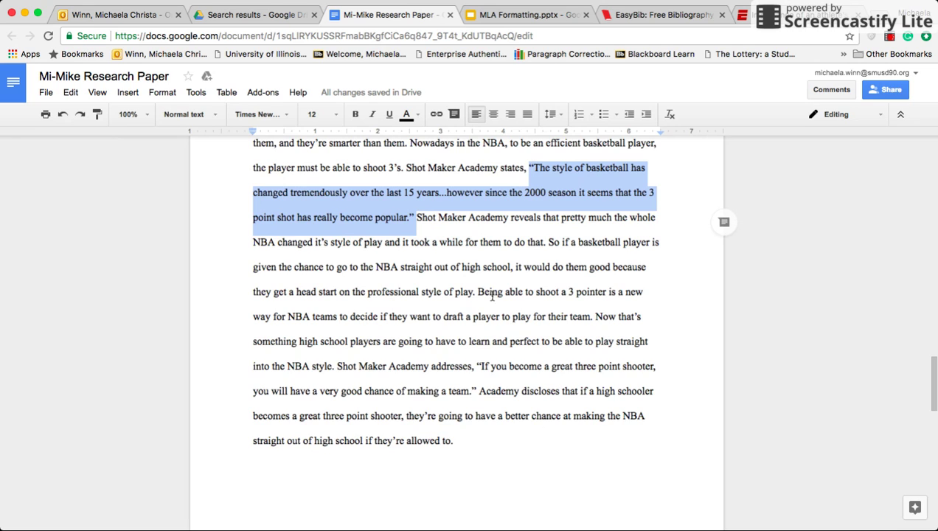
Return to the Works Cited page and delete the extra blank line below the ESPN citation
{"action": "scroll", "coordinate": [492, 295], "scroll_direction": "down", "scroll_amount": 7}
{"action": "left_click", "coordinate": [285, 361]}
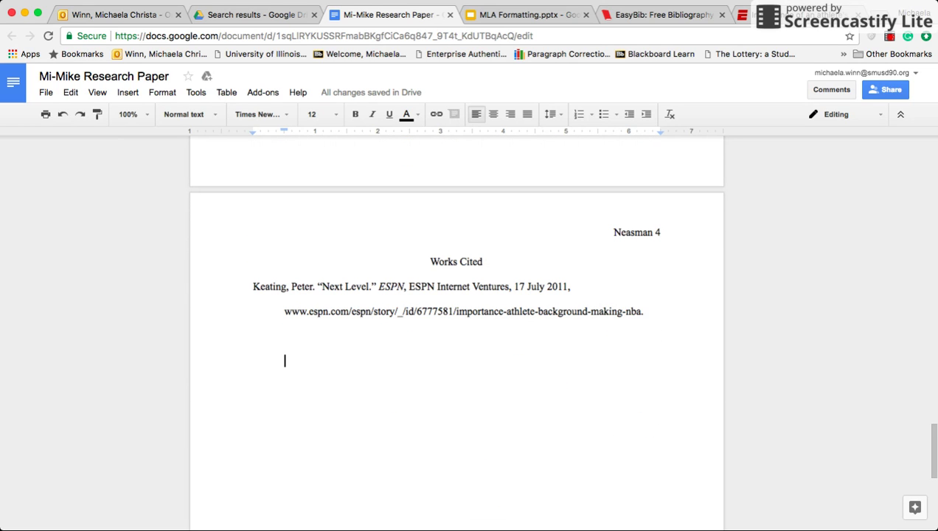
{"action": "key", "text": "BackSpace"}
Examine the first line of the Works Cited entry and the author's last name that determines its alphabetical order
{"action": "left_click_drag", "start_coordinate": [252, 286], "coordinate": [285, 306]}
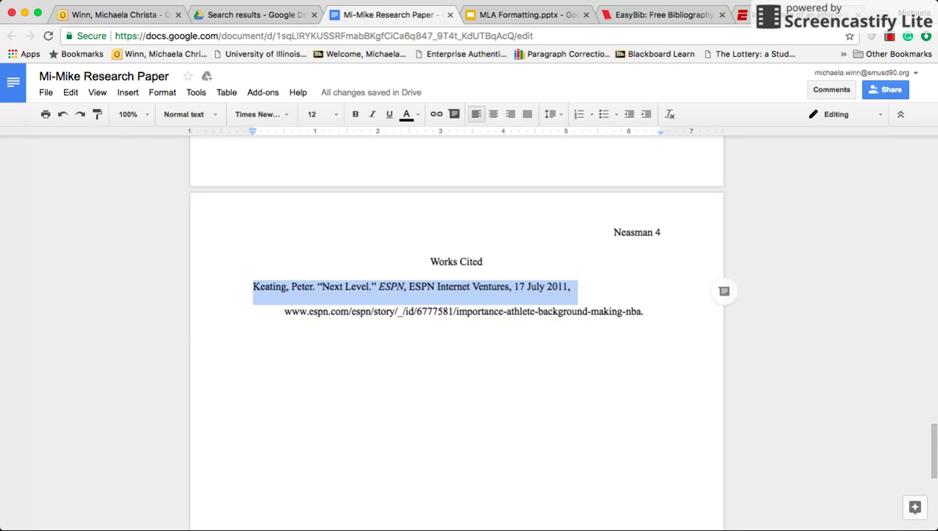
{"action": "left_click", "coordinate": [253, 386]}
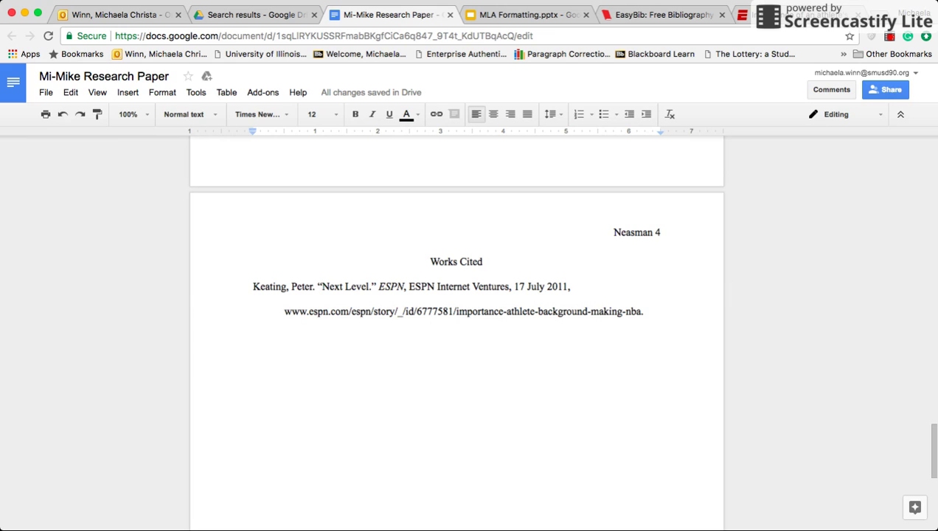
{"action": "left_click_drag", "start_coordinate": [291, 288], "coordinate": [253, 288]}
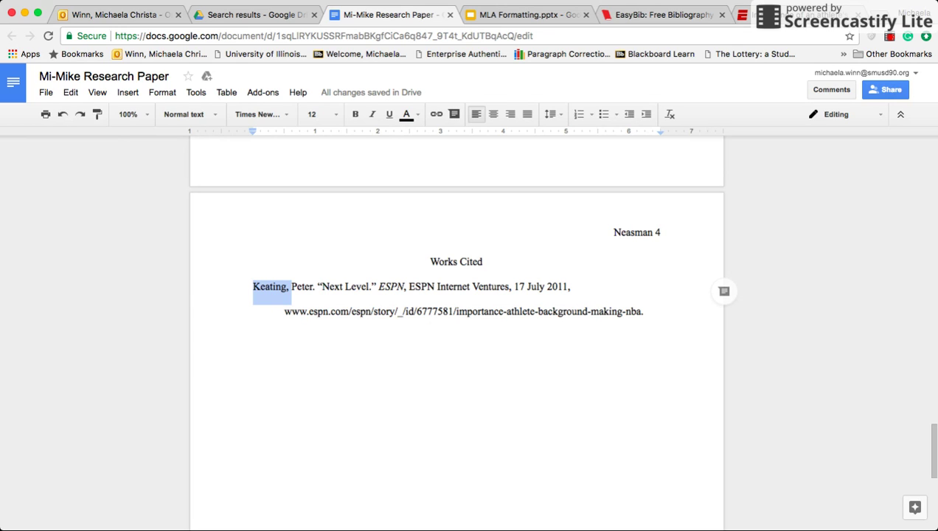
{"action": "left_click", "coordinate": [261, 286]}
{"action": "left_click_drag", "start_coordinate": [253, 287], "coordinate": [289, 288]}
{"action": "left_click", "coordinate": [289, 287]}
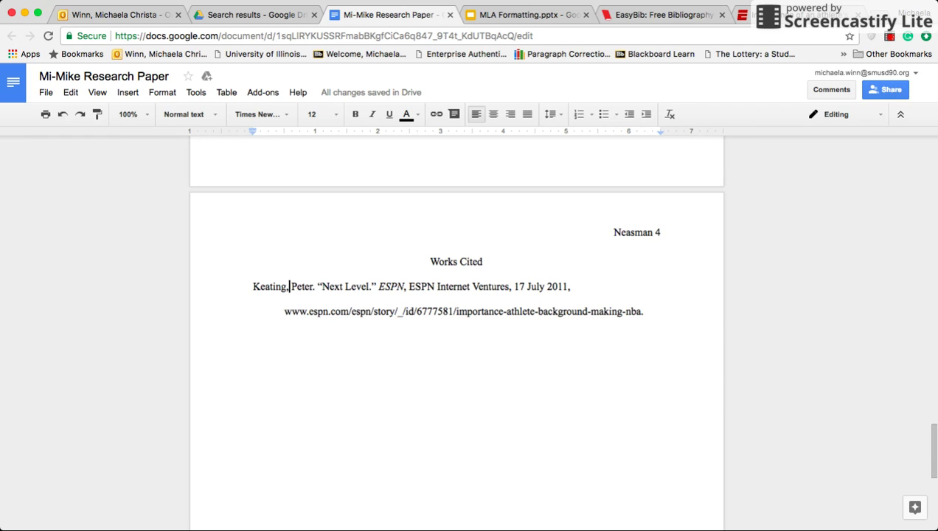
Try adding a blank line between the Works Cited heading and the ESPN entry, and remove it again
{"action": "left_click", "coordinate": [252, 287]}
{"action": "key", "text": "Return"}
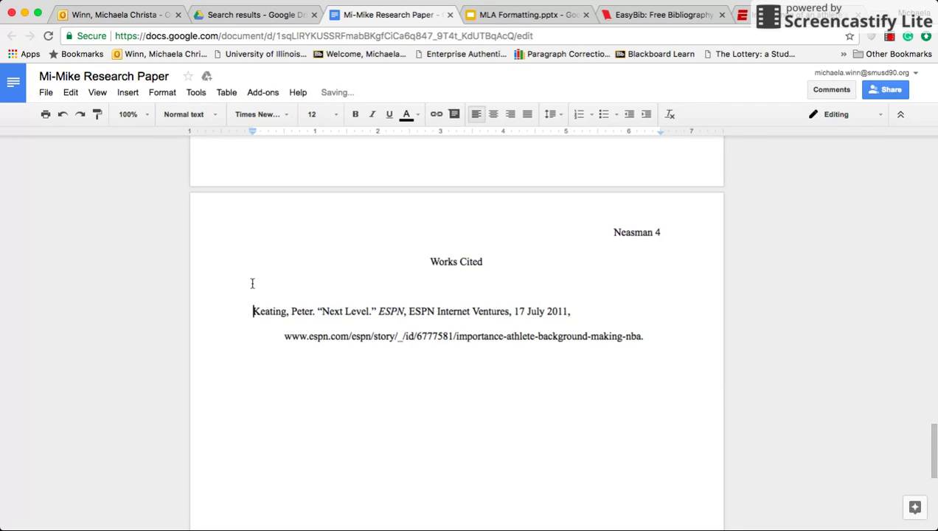
{"action": "key", "text": "Up"}
{"action": "left_click_drag", "start_coordinate": [253, 312], "coordinate": [292, 311]}
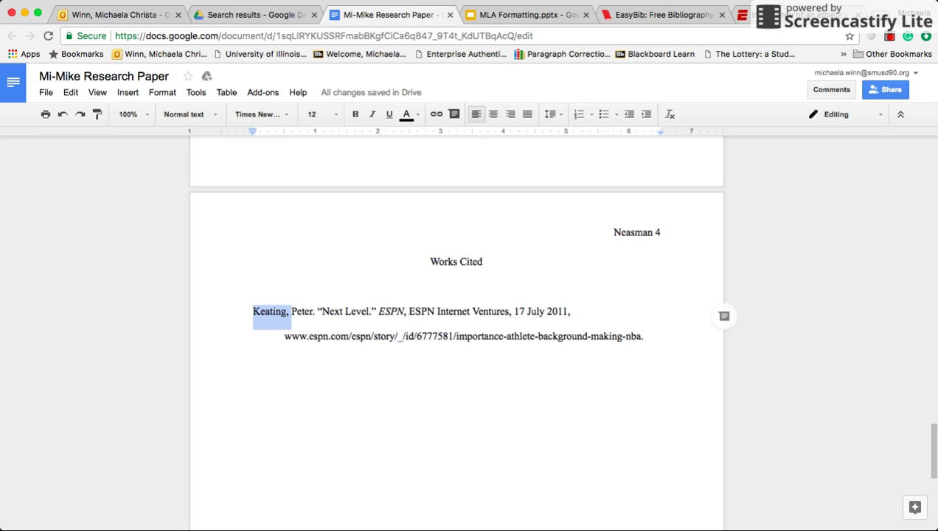
{"action": "left_click", "coordinate": [253, 286]}
{"action": "key", "text": "BackSpace"}
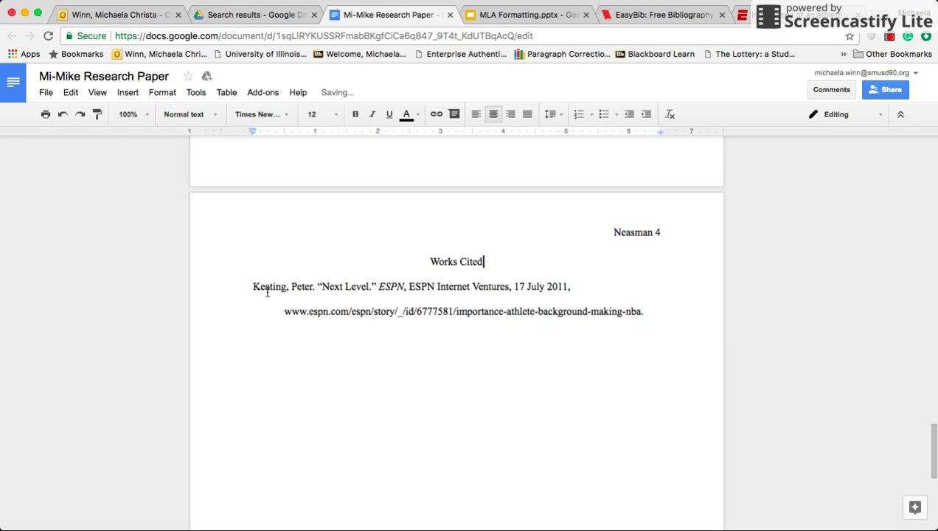
{"action": "scroll", "coordinate": [548, 424], "scroll_direction": "down", "scroll_amount": 4}
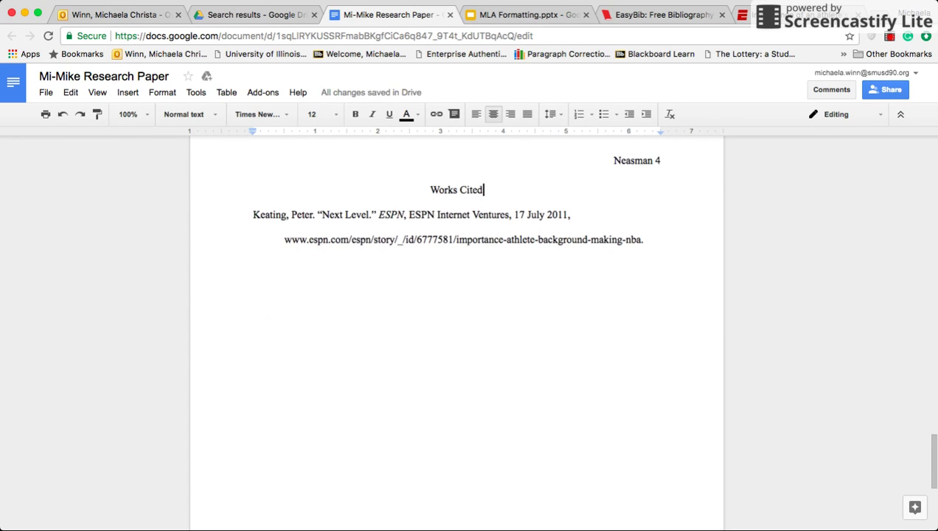